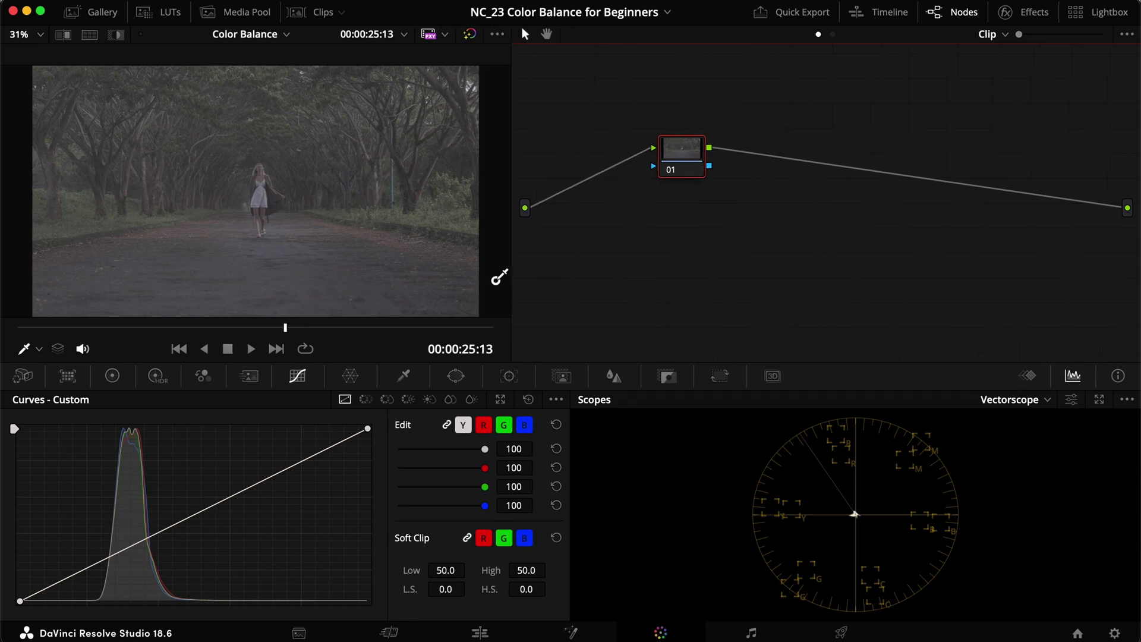
- Move node 01 in line beside the graph's source input and add three serial nodes after it
drag(674, 152, 579, 210)
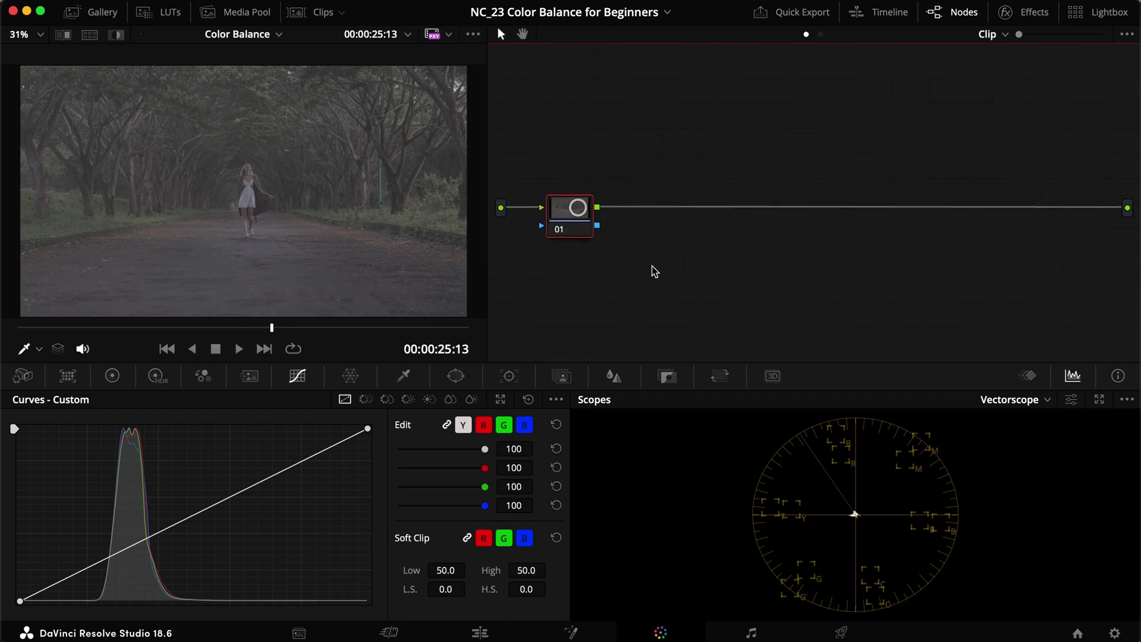
key(alt+s)
key(alt+s)
key(alt+s)
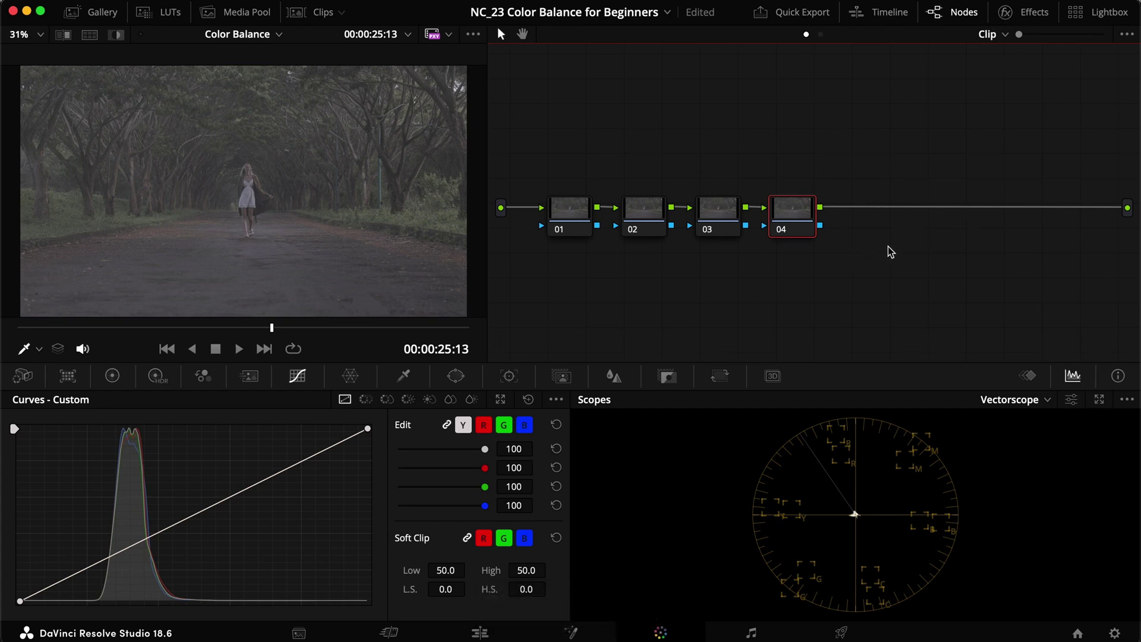
- Label the fourth node CST and the third node Contrast
text(rCST)
key(Return)
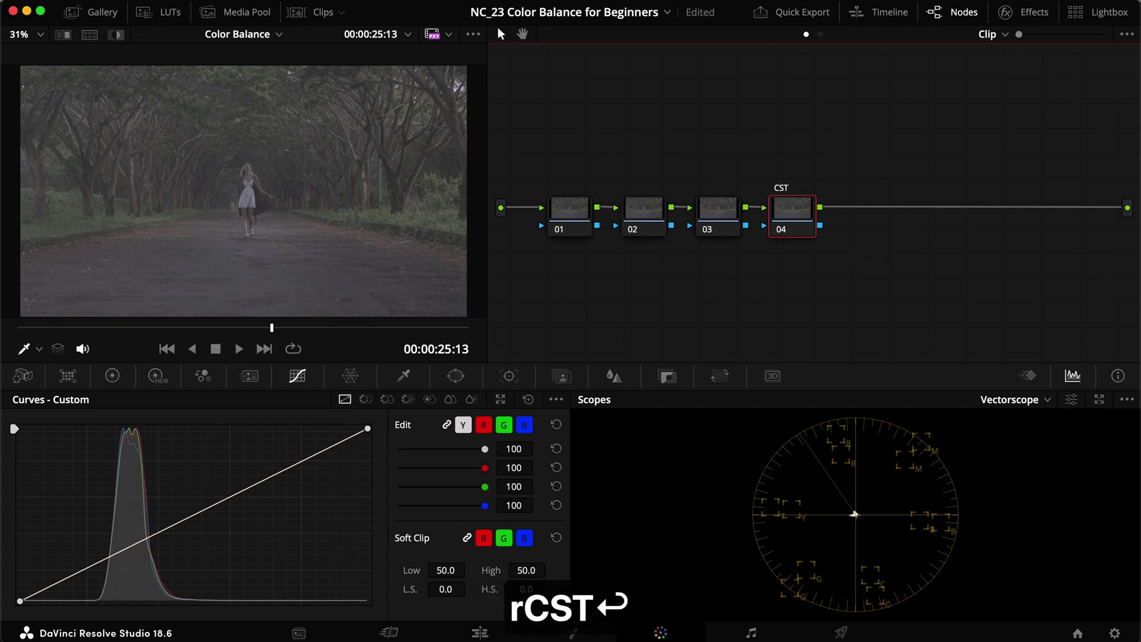
click(738, 221)
text(rContrast)
key(Return)
- Label the second node Exposure and the first node Balance
click(630, 202)
text(rExposure)
key(Return)
click(576, 206)
text(rColo)
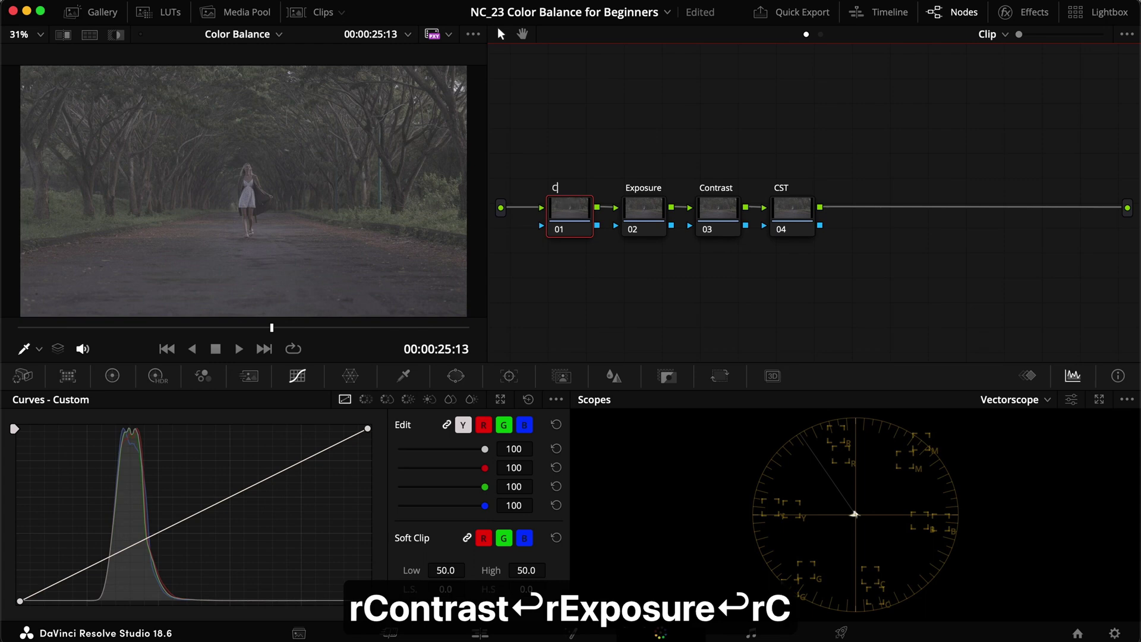
text(r)
key(BackSpace)
key(BackSpace)
key(BackSpace)
key(BackSpace)
key(BackSpace)
key(BackSpace)
text(Balance)
key(Return)
- Apply the Color Space Transform effect to the CST node
click(794, 214)
click(1011, 12)
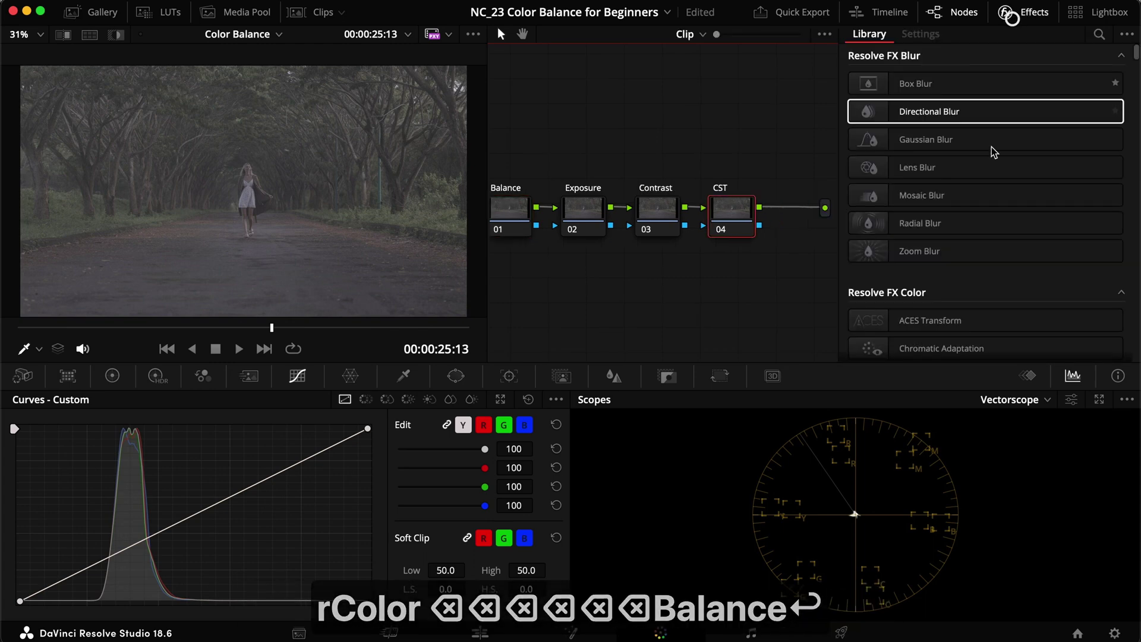
scroll(987, 160, down, 2)
scroll(978, 178, down, 1)
drag(951, 291, 732, 211)
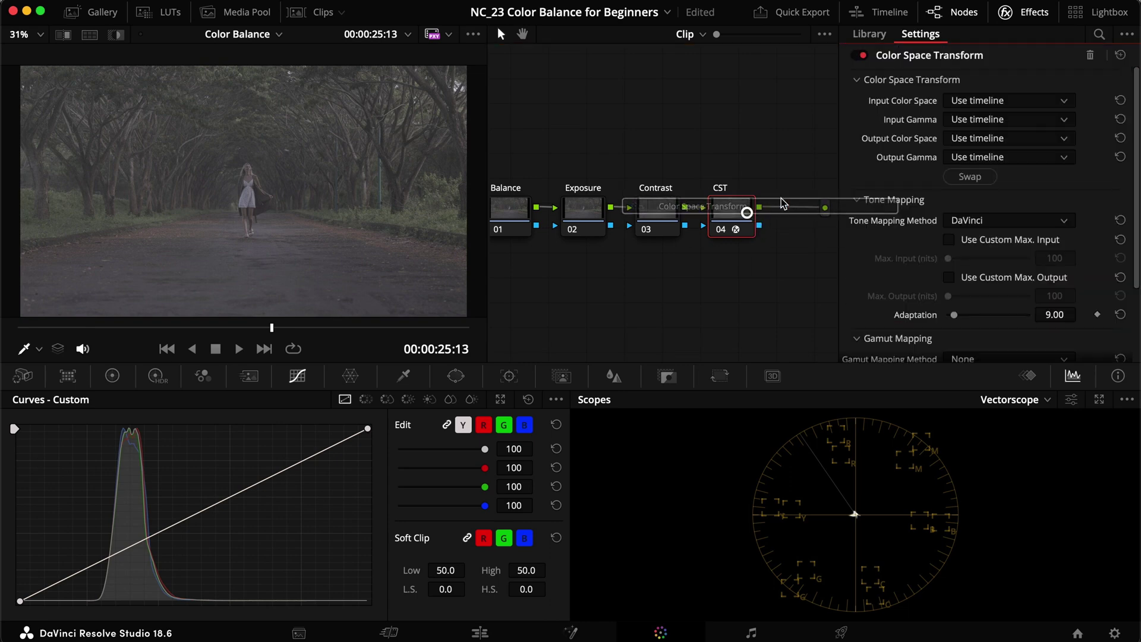
- Set the transform's input color space to Canon Cinema Gamut and its input gamma to Canon Log 3
click(975, 101)
key(c)
key(Return)
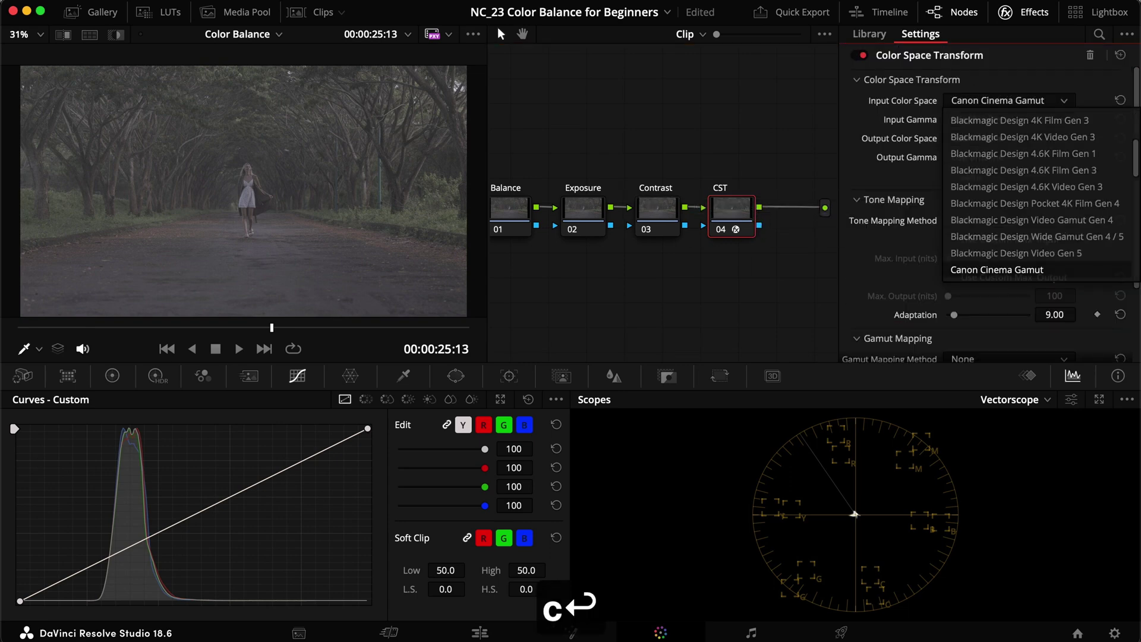
click(962, 123)
key(c)
key(Down)
key(Down)
key(Return)
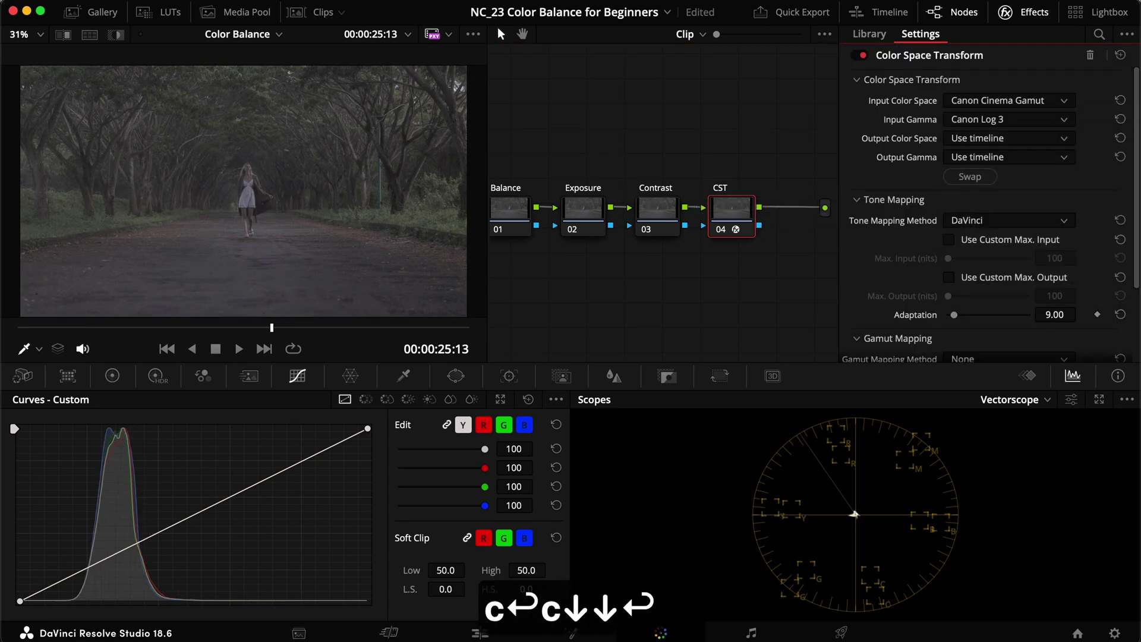
- Set the transform's output color space to Rec.709 and its output gamma to the option right after Gamma 2.2
click(968, 138)
key(r)
key(Return)
click(985, 160)
key(g)
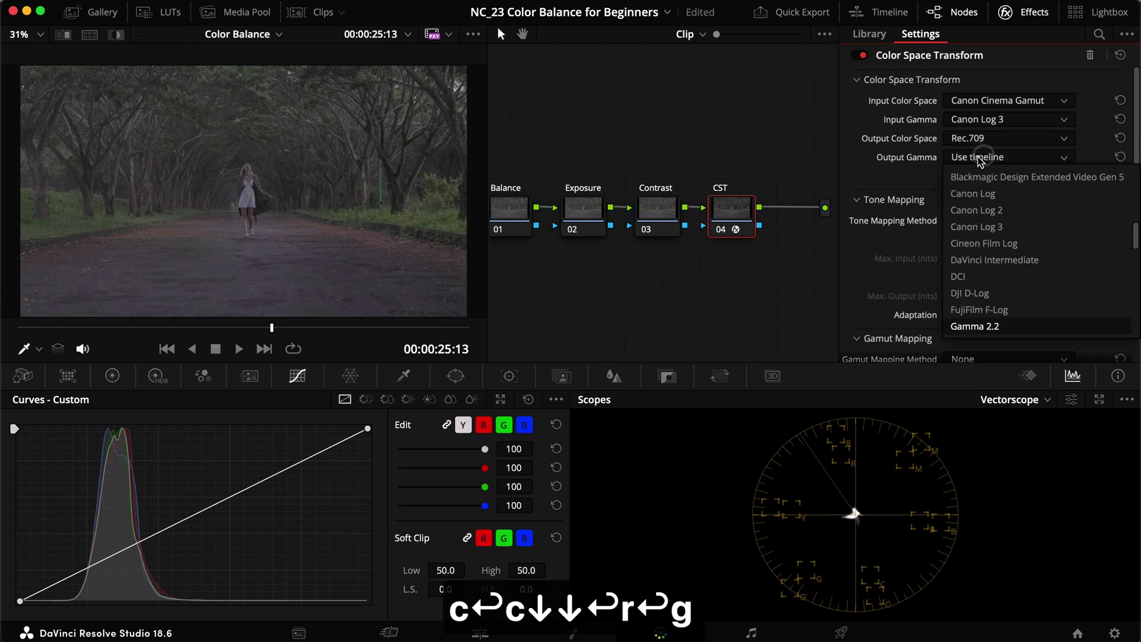
key(Down)
key(Return)
- Close the effect settings and clean up the node graph so the four nodes are evenly spaced
click(1024, 15)
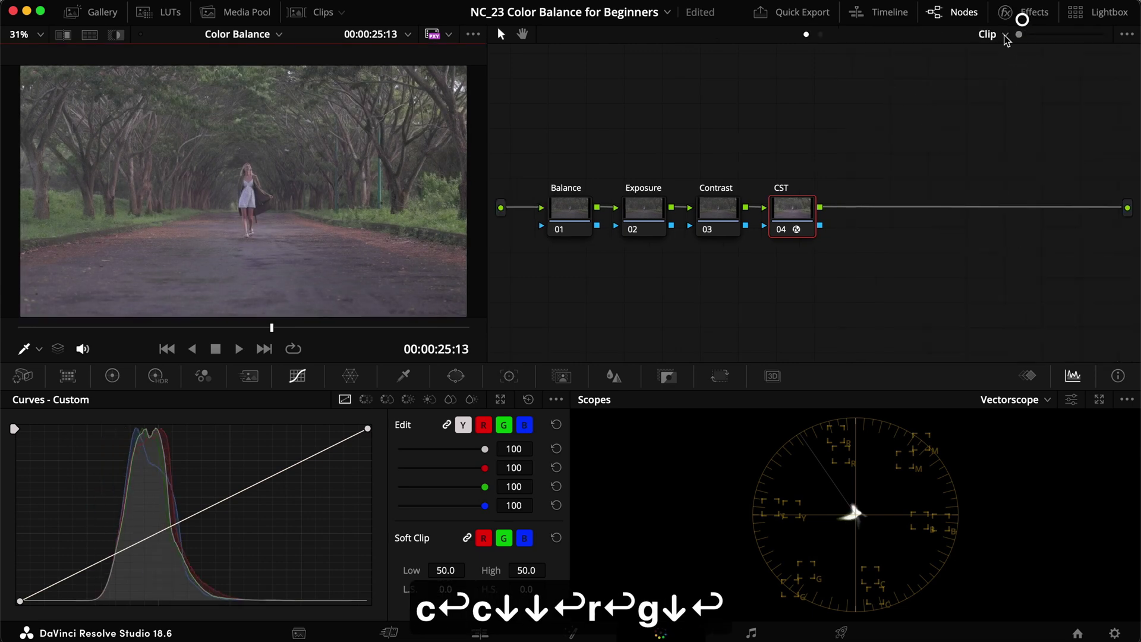
right_click(816, 136)
click(871, 300)
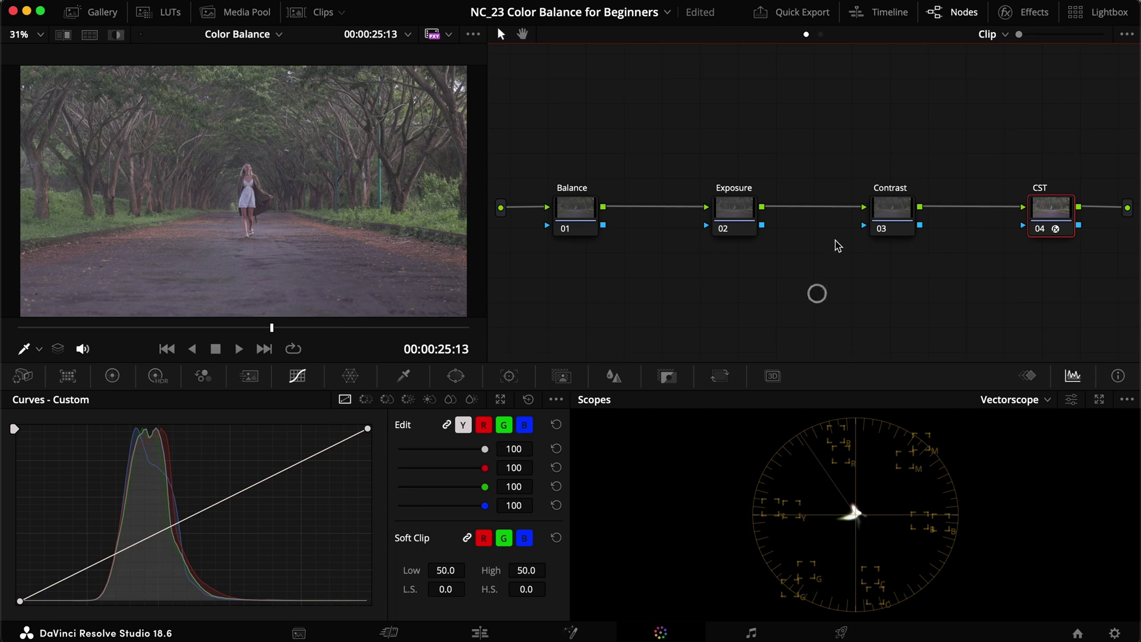
- Select the Contrast node and switch the scope from Vectorscope to Waveform
click(885, 208)
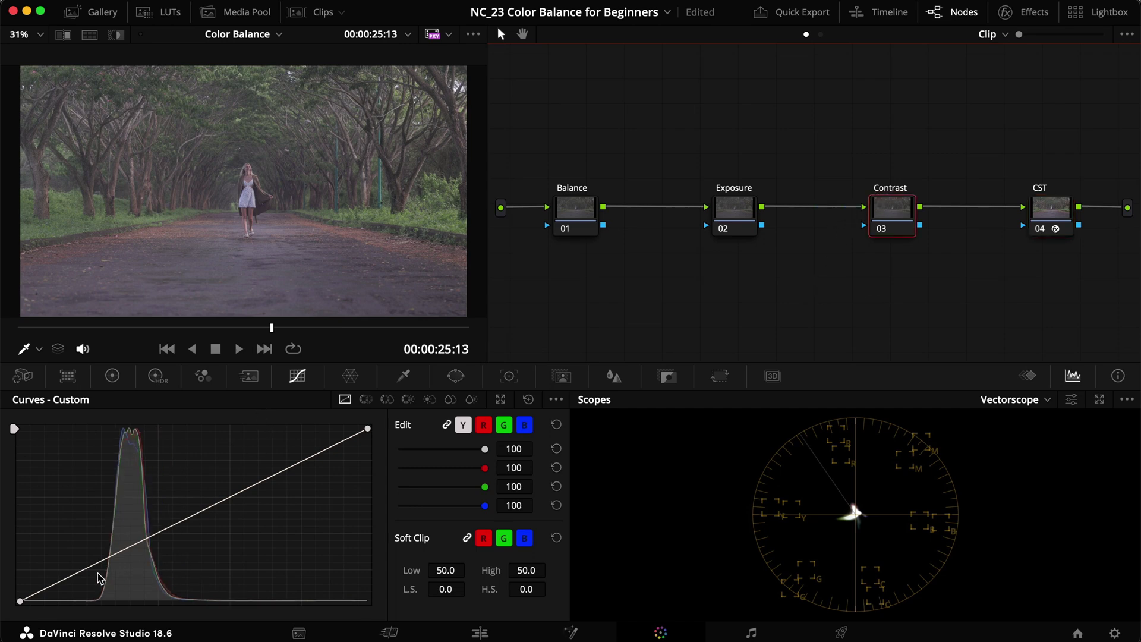
click(988, 409)
click(1004, 439)
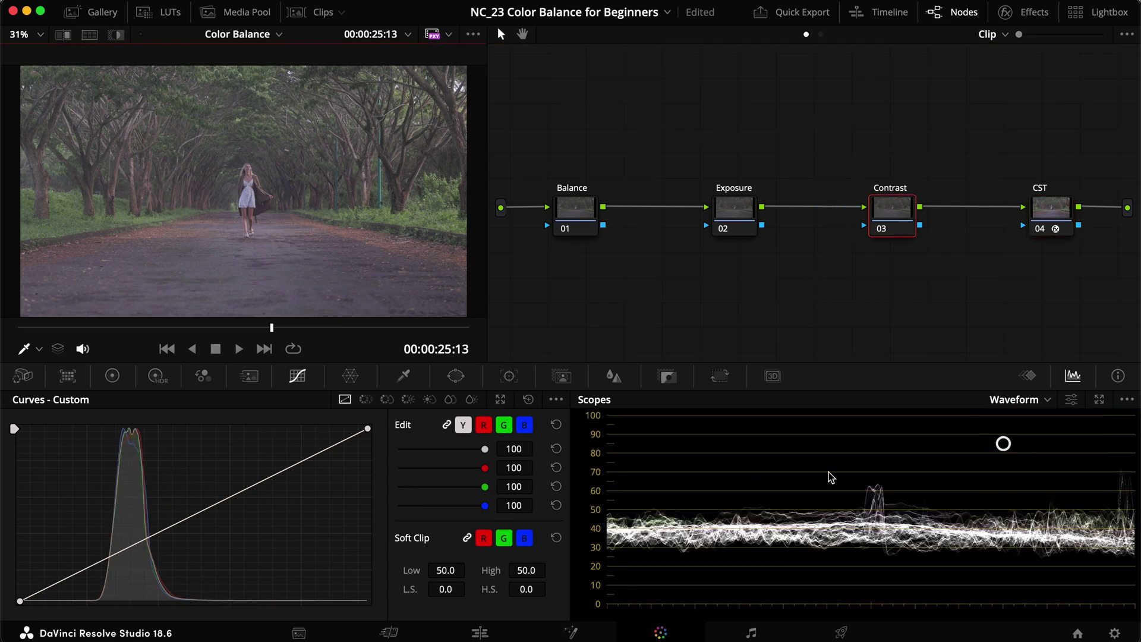
- Shape a gentle S-curve on the Contrast node by lowering the shadows and raising the highlights, compare before and after, and save the project
drag(86, 569, 87, 580)
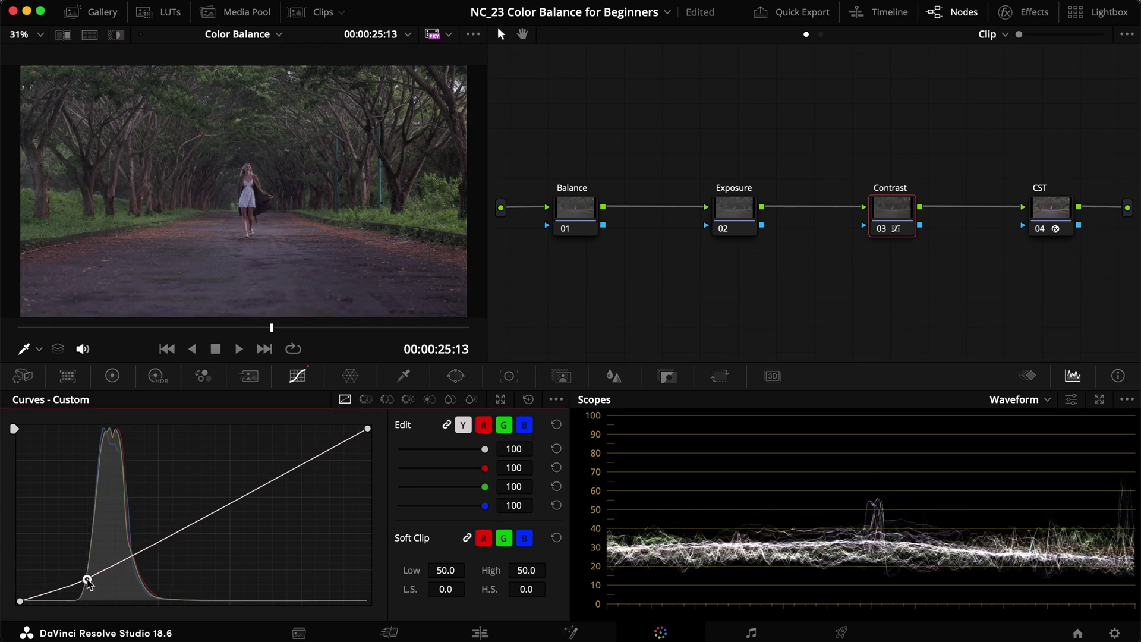
drag(302, 467, 302, 444)
key(super+d)
key(super+d)
key(super+s)
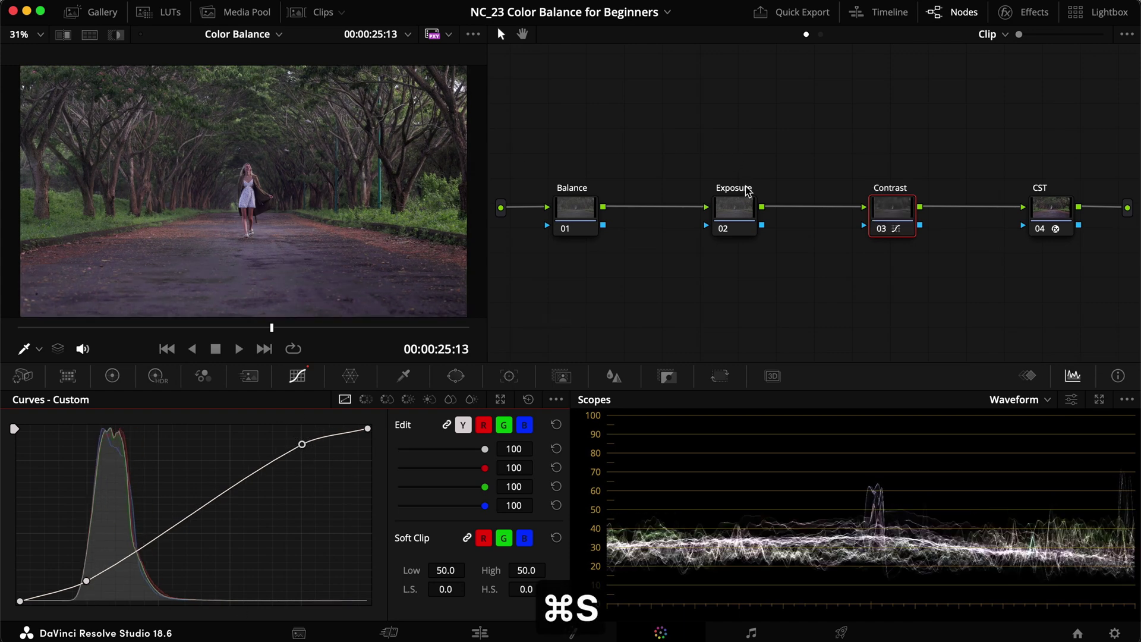
- On the Exposure node, set the primary wheels to Offset 34.80, master Gain 1.13 and master Lift -0.05
click(741, 204)
click(112, 375)
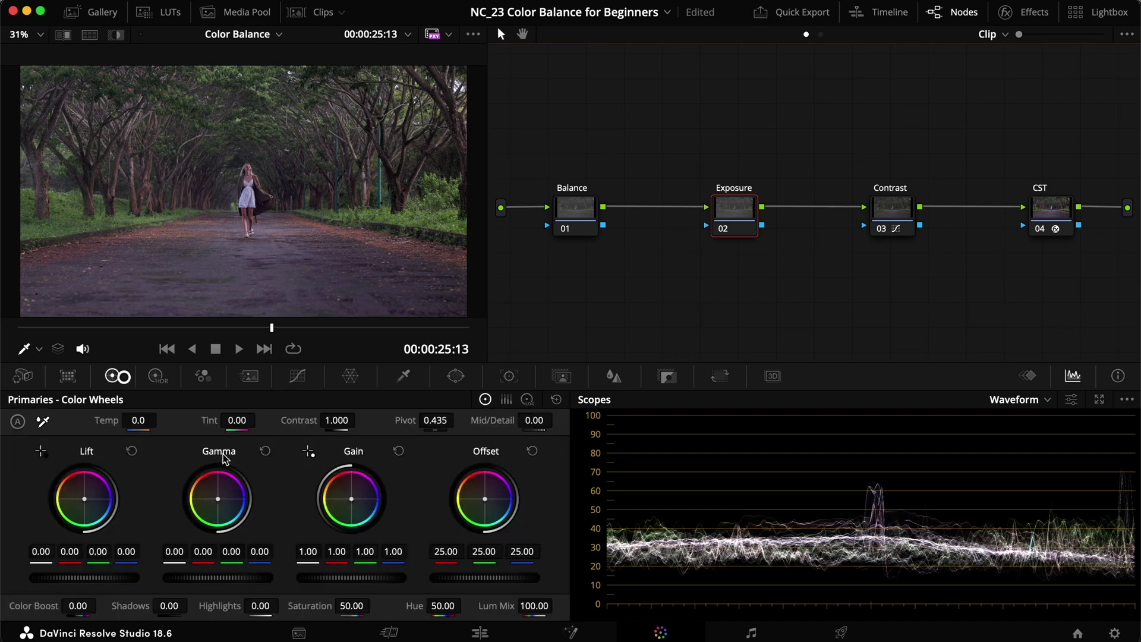
drag(463, 580, 709, 572)
drag(308, 551, 353, 557)
drag(59, 559, 16, 557)
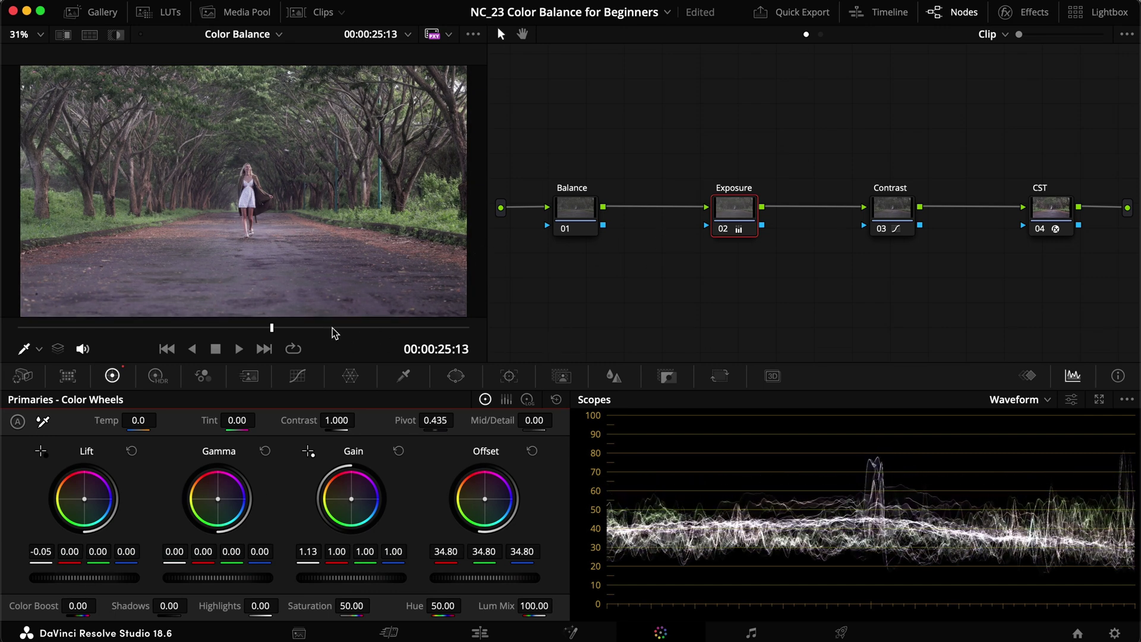
- Move the playhead to 00:00:42:12 and examine the Exposure node's effect in the full-screen viewer
drag(331, 326, 440, 328)
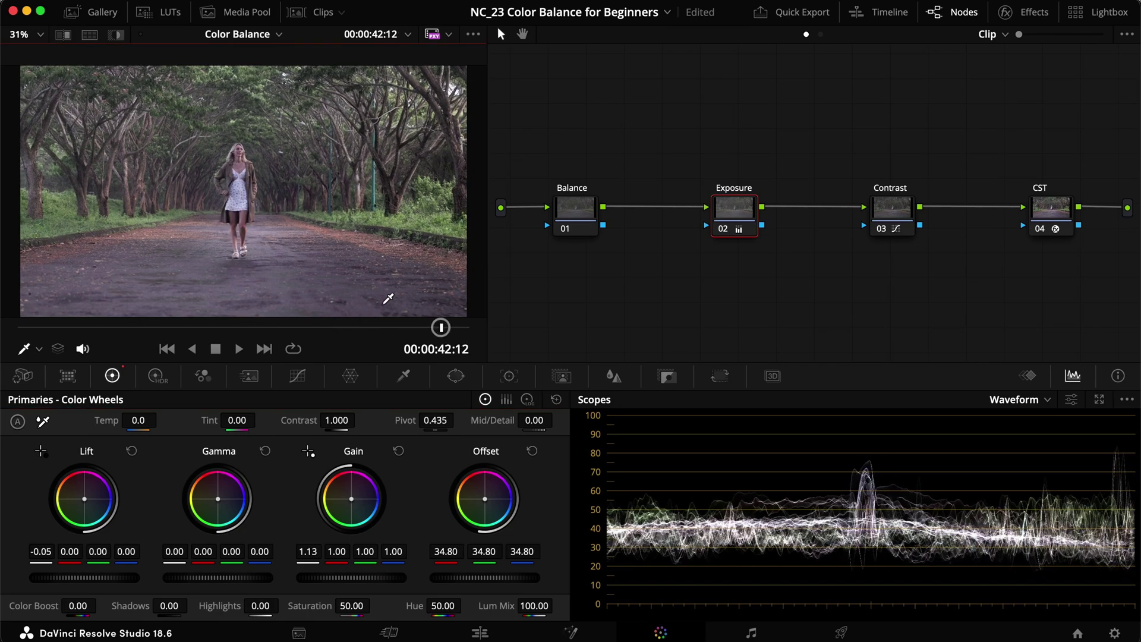
key(super+f)
key(super+d)
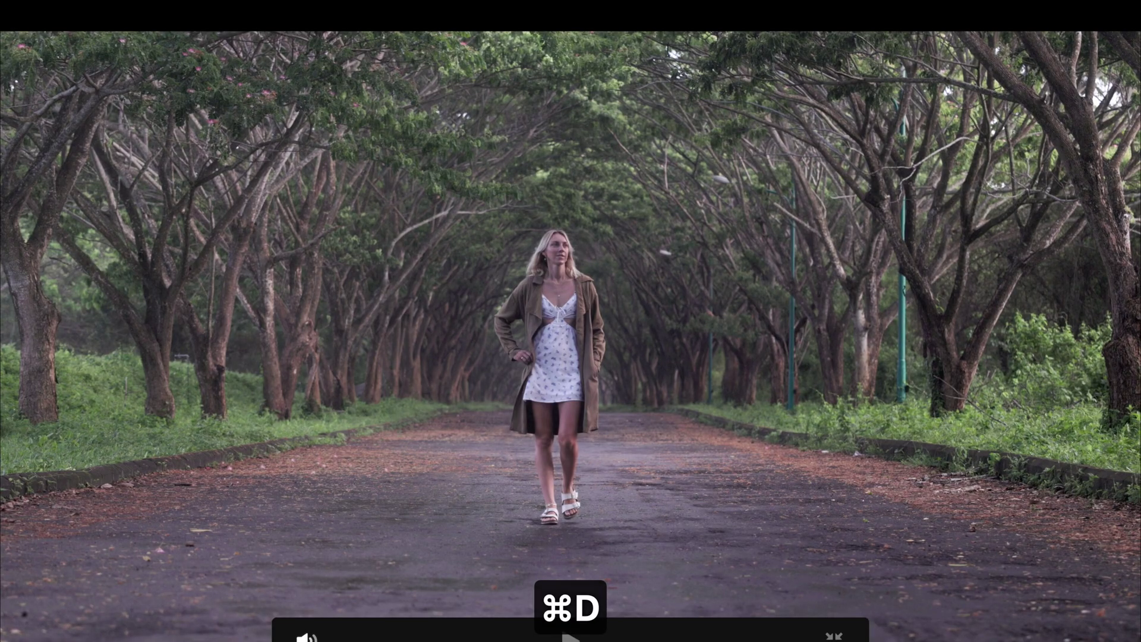
key(Escape)
- Refine the Exposure node to master Gamma 0.02, Gain 1.22 and Lift -0.09, and compare with the node off and on
drag(167, 560, 214, 558)
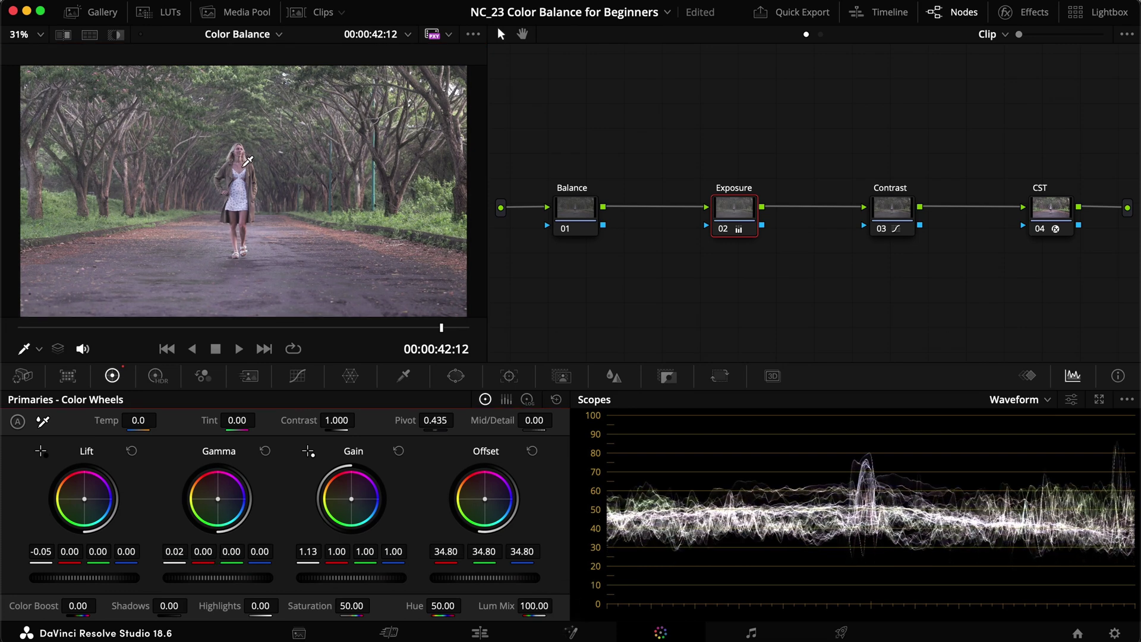
drag(309, 553, 341, 553)
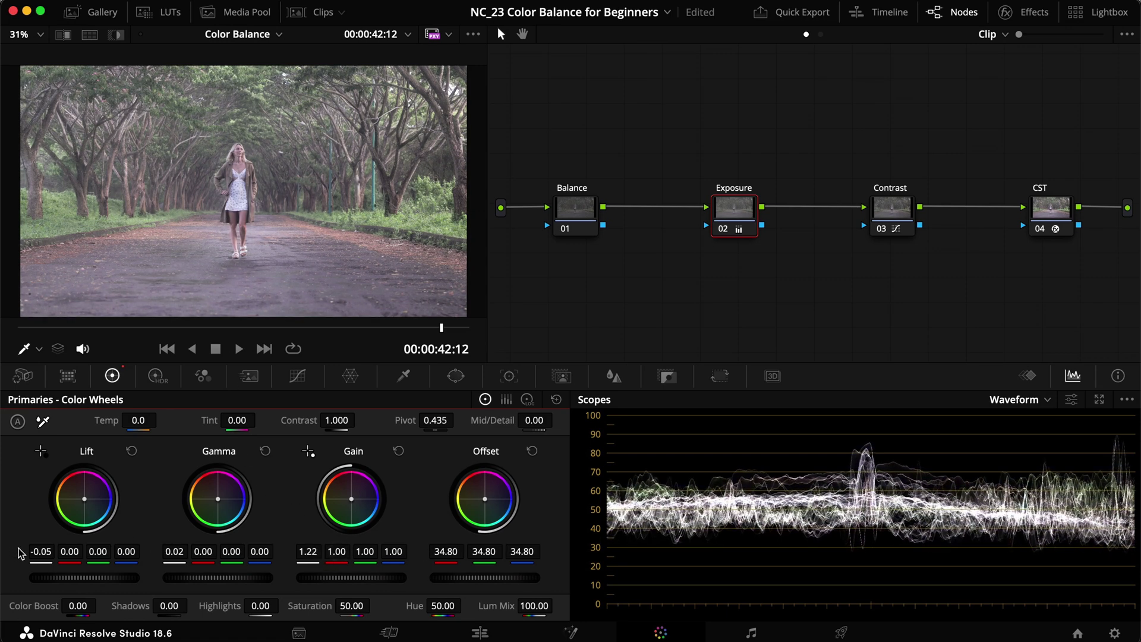
drag(39, 553, 35, 553)
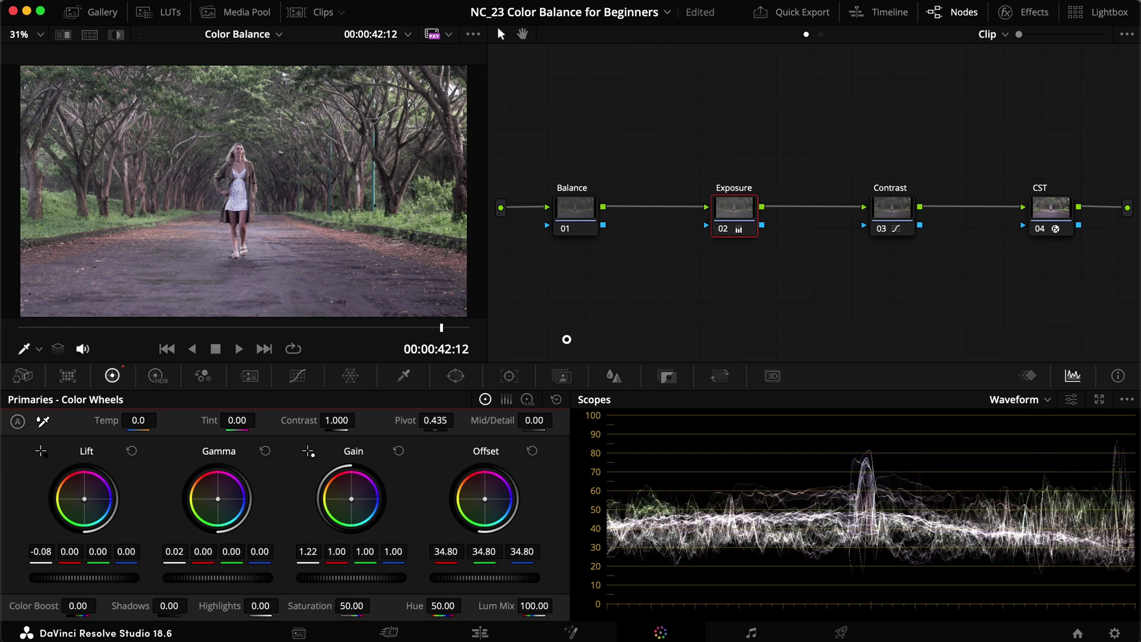
key(super+d)
key(super+d)
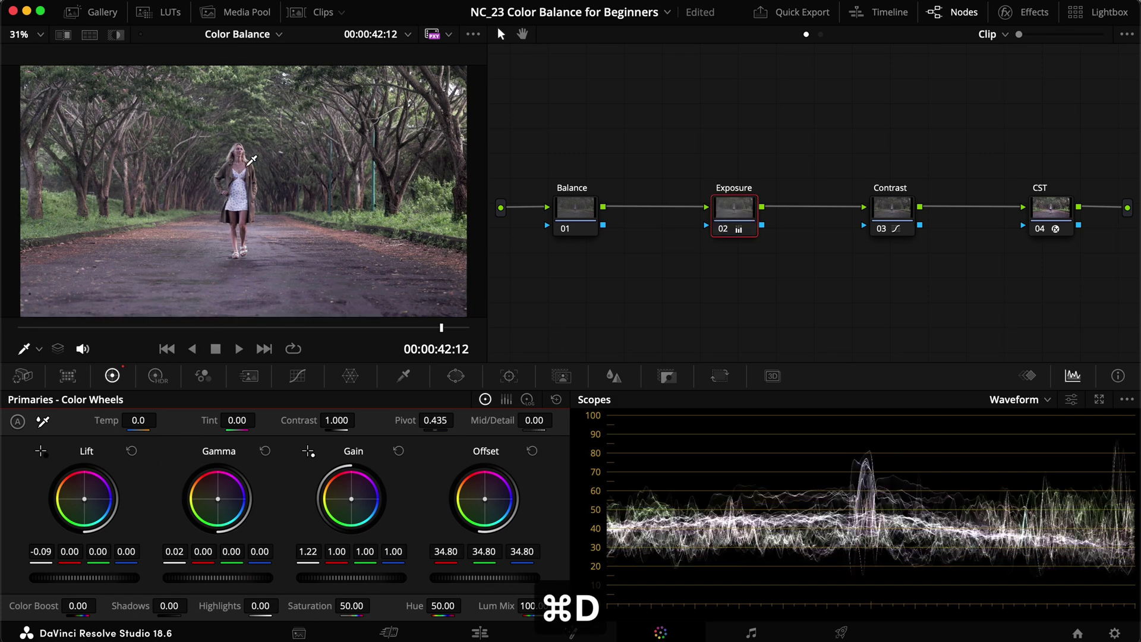
- Set the Exposure node's master Gain to 1.15 and master Lift to -0.07, and compare with the node off and on
drag(306, 557, 283, 558)
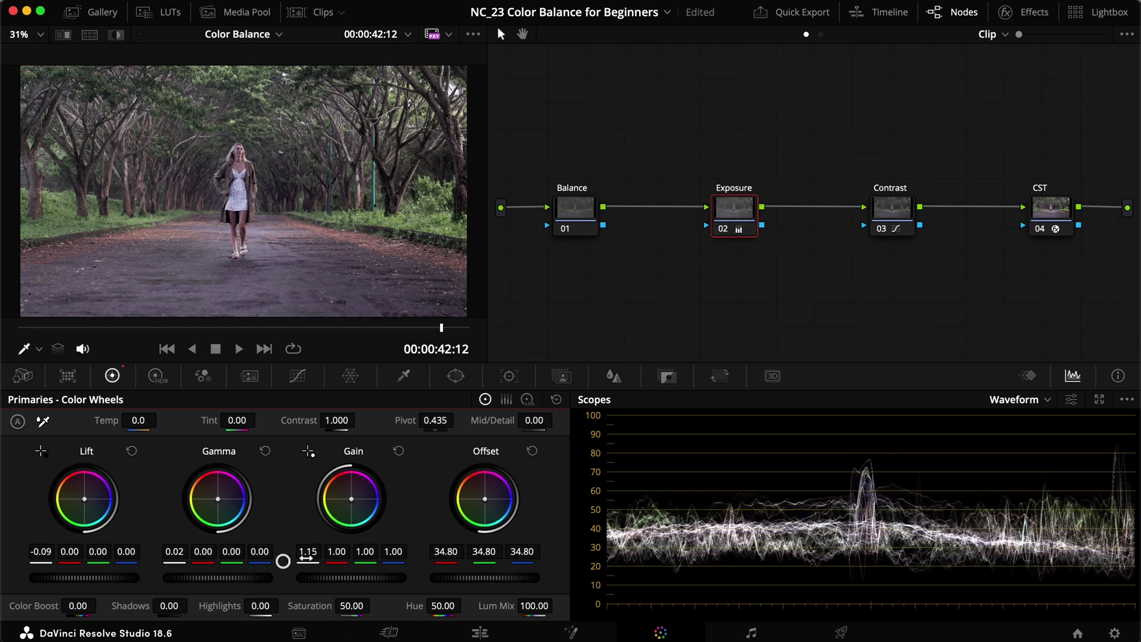
drag(43, 554, 56, 554)
key(super+d)
key(super+d)
- Compare the image full screen with the Exposure node off and on, and save the project
key(super+f)
key(super+d)
key(super+d)
key(Escape)
key(super+s)
key(super+f)
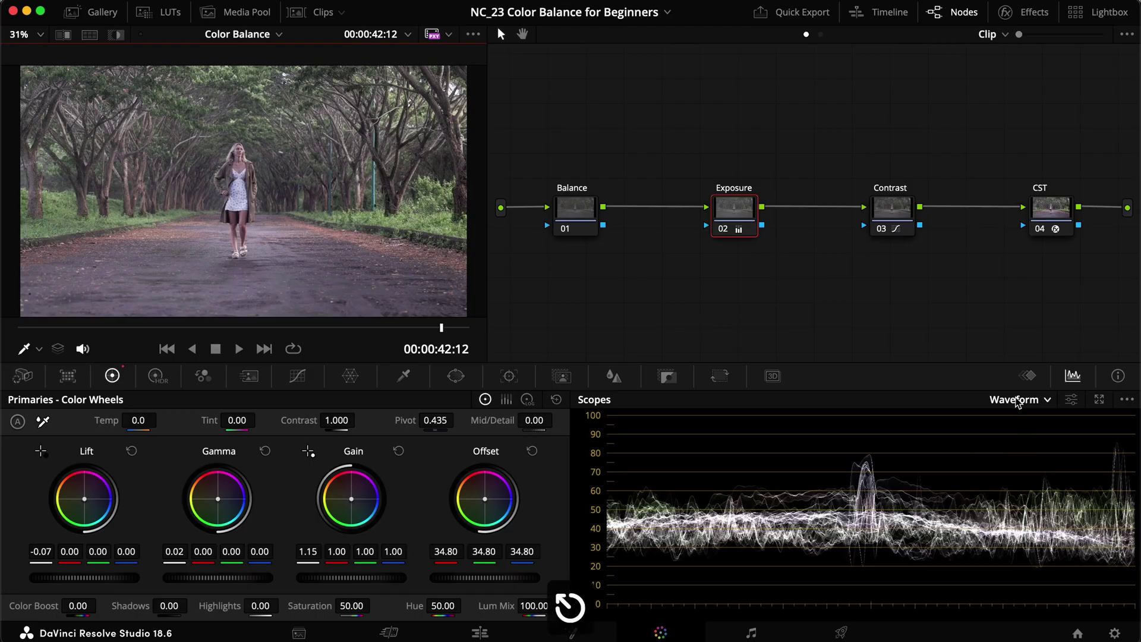
- Switch the scope to Vectorscope and open it in a floating window placed below the node graph
click(1018, 403)
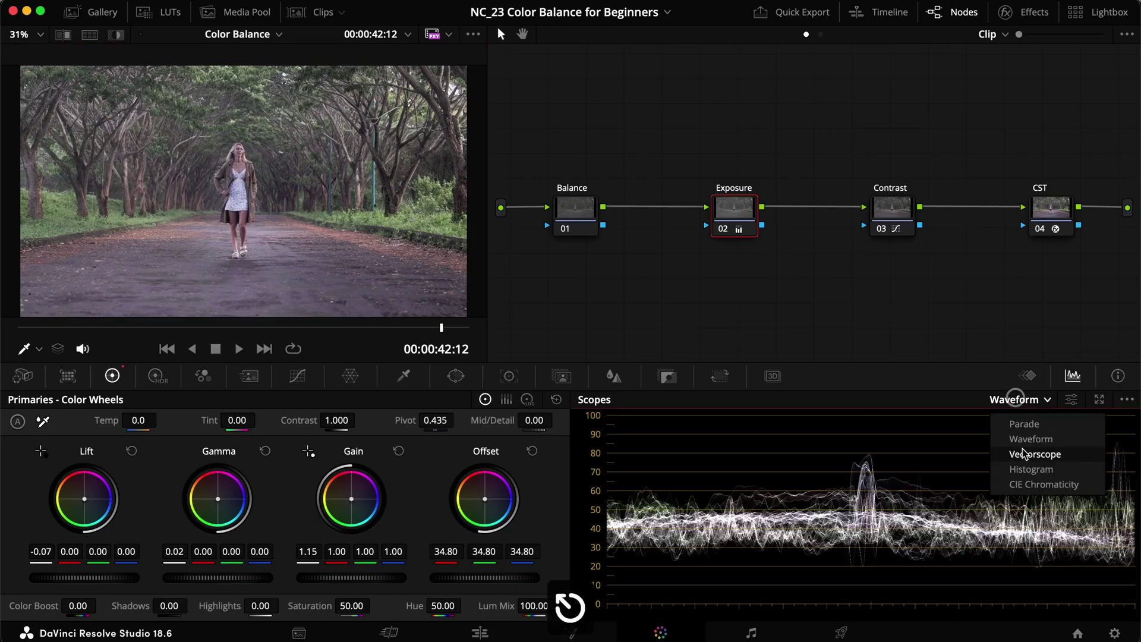
click(1020, 452)
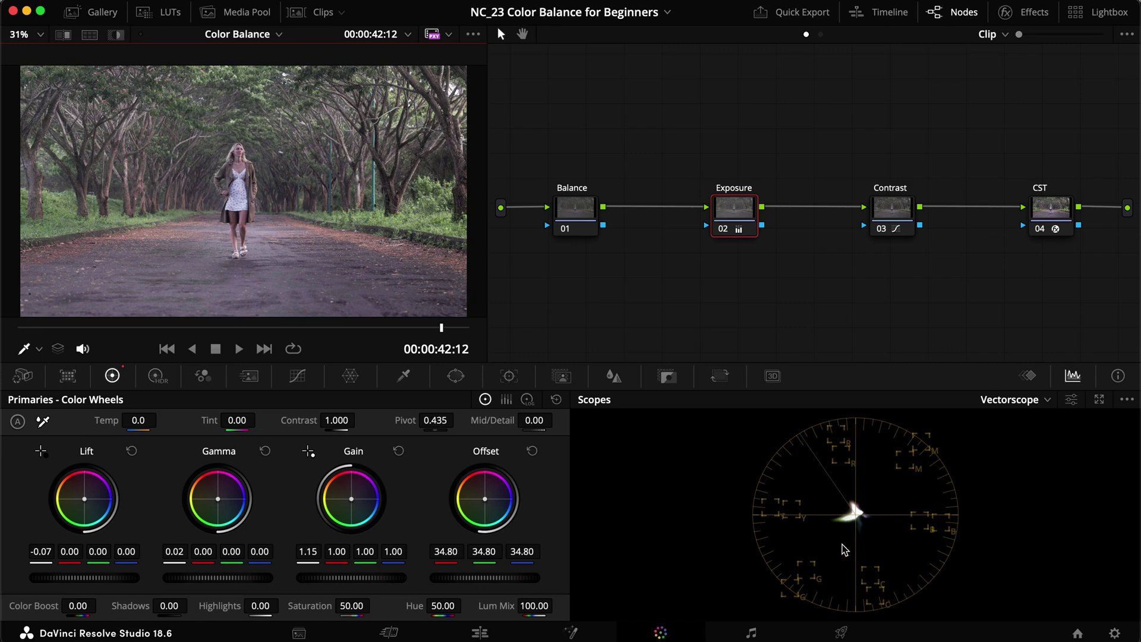
key(super+shift+w)
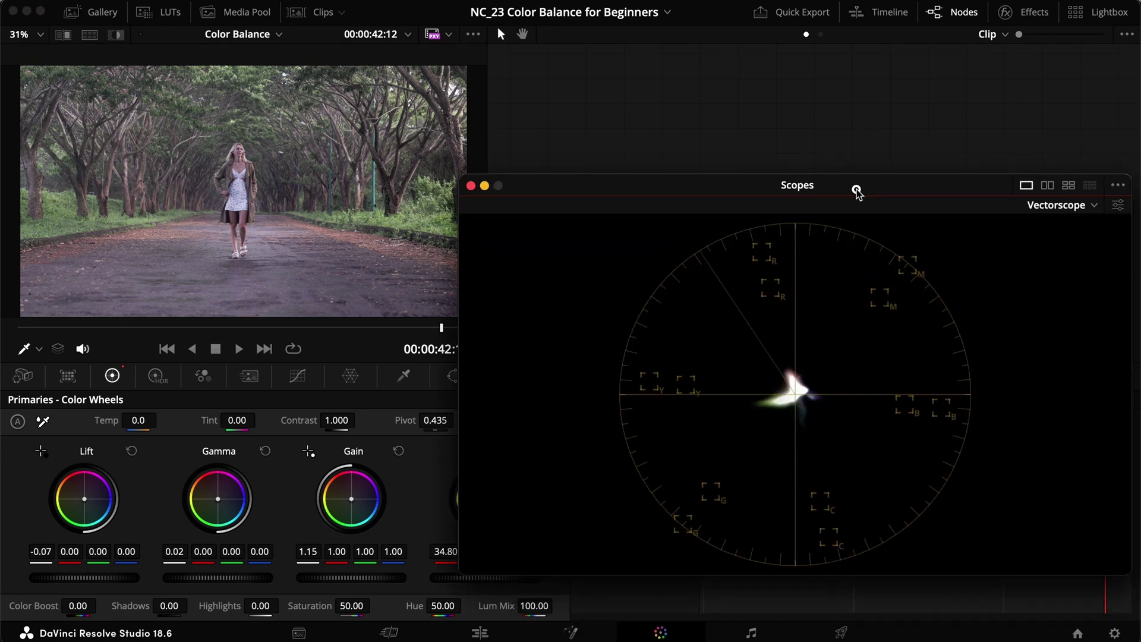
drag(857, 190, 838, 226)
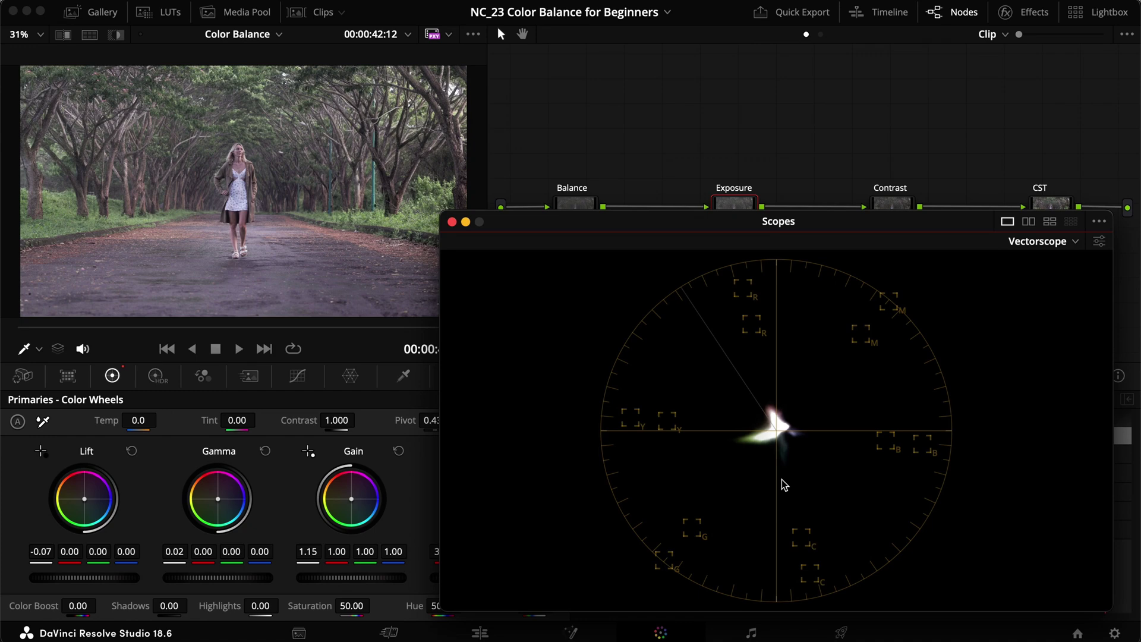
drag(813, 221, 815, 255)
- Select the Balance node, check the road's color on the enlarged vectorscope, and close the floating scopes window
click(579, 212)
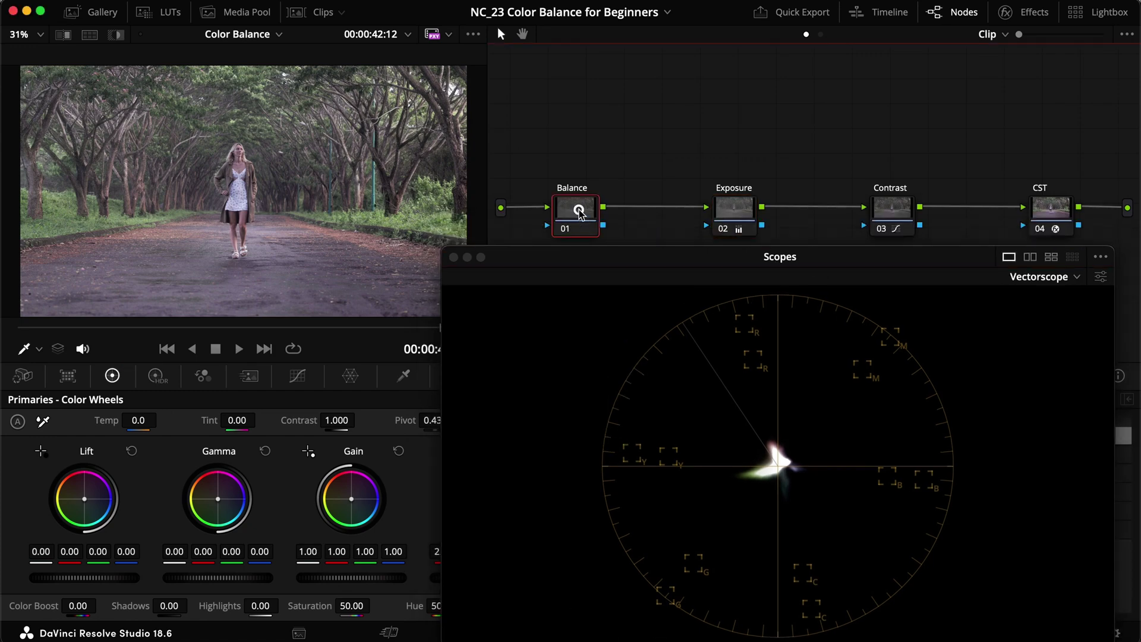
drag(676, 266, 681, 235)
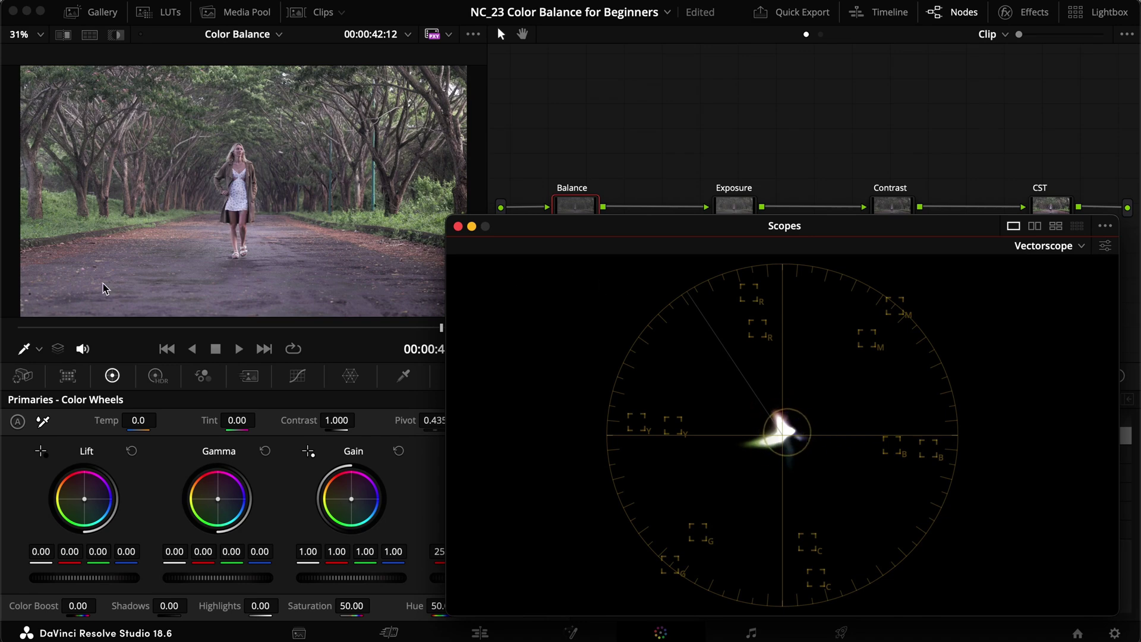
click(460, 226)
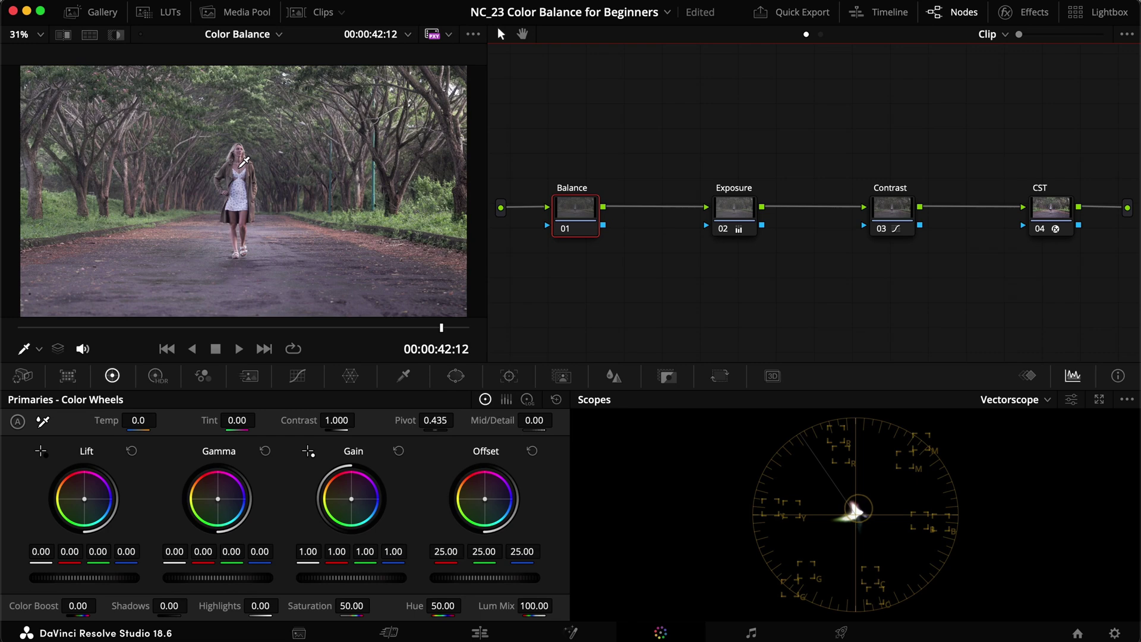
- Check the scope's Display Qualifier Focus option and the viewer's Qualifier mode, and reopen the floating vectorscope to sample the white dress
click(1125, 402)
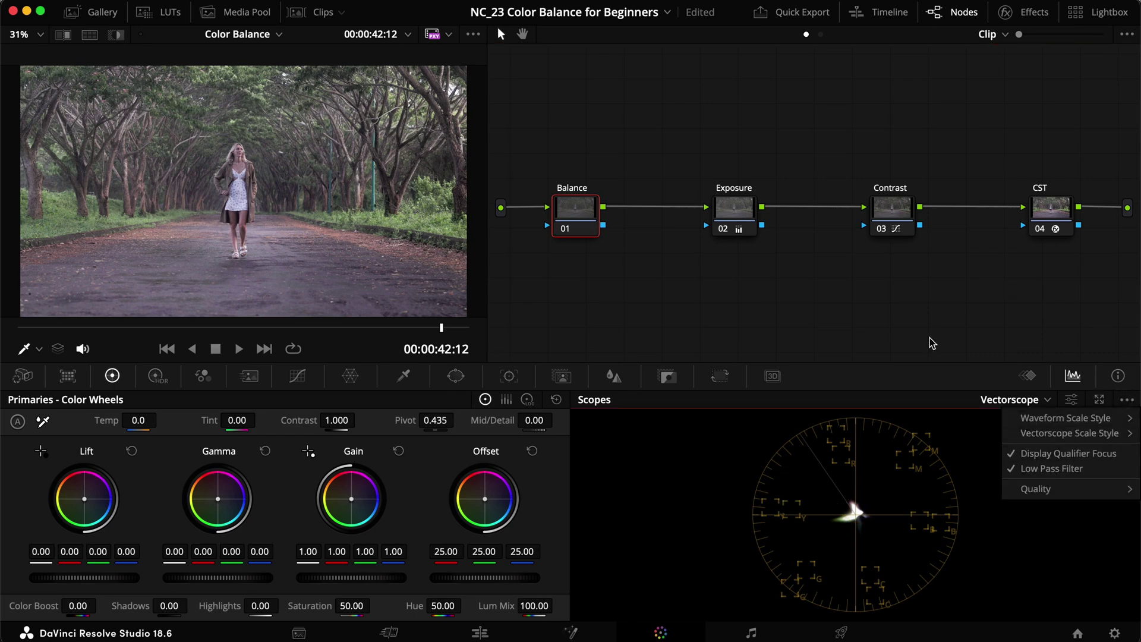
click(895, 315)
click(24, 350)
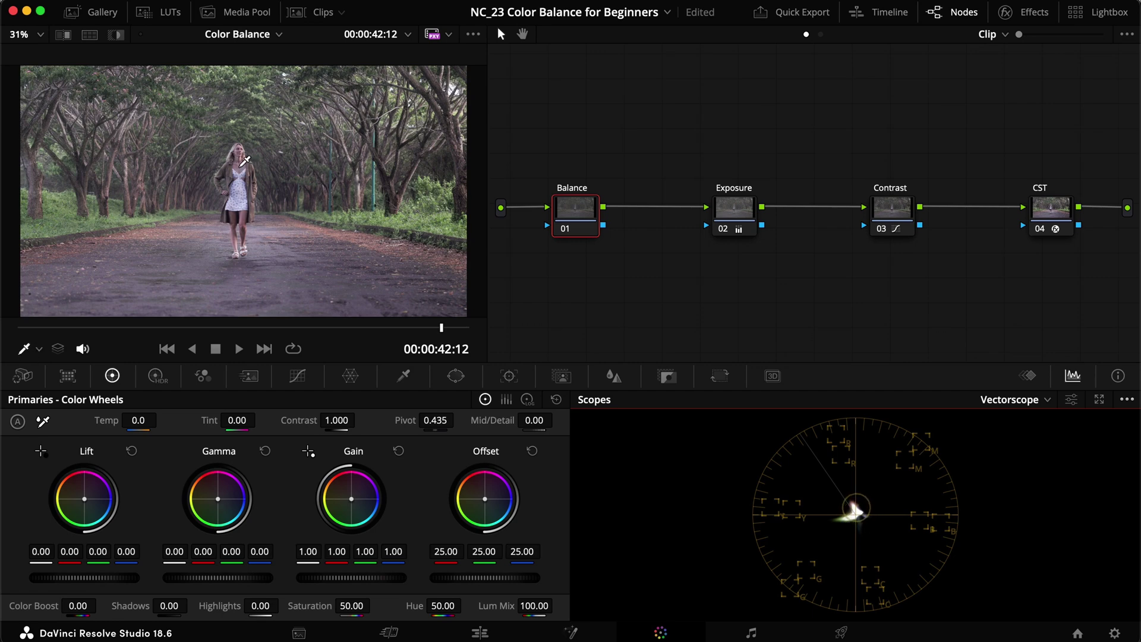
key(super+shift+w)
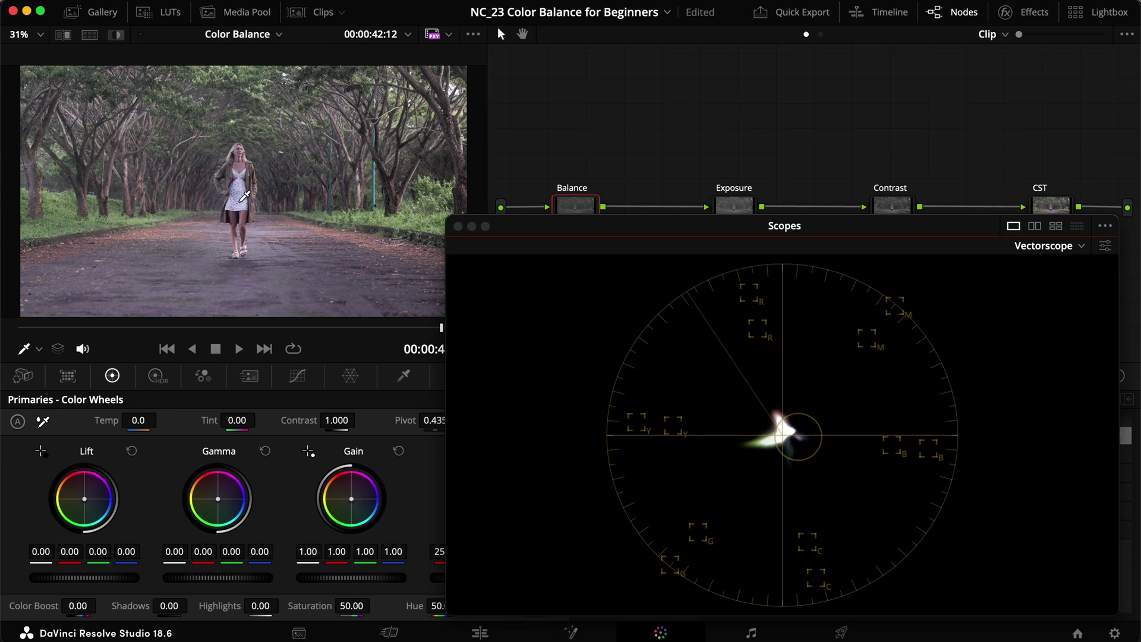
- Uncover the node row from the scopes window, try strongly warm and cool Temp values on the Balance node, and reset Temp to 0
drag(702, 236, 701, 258)
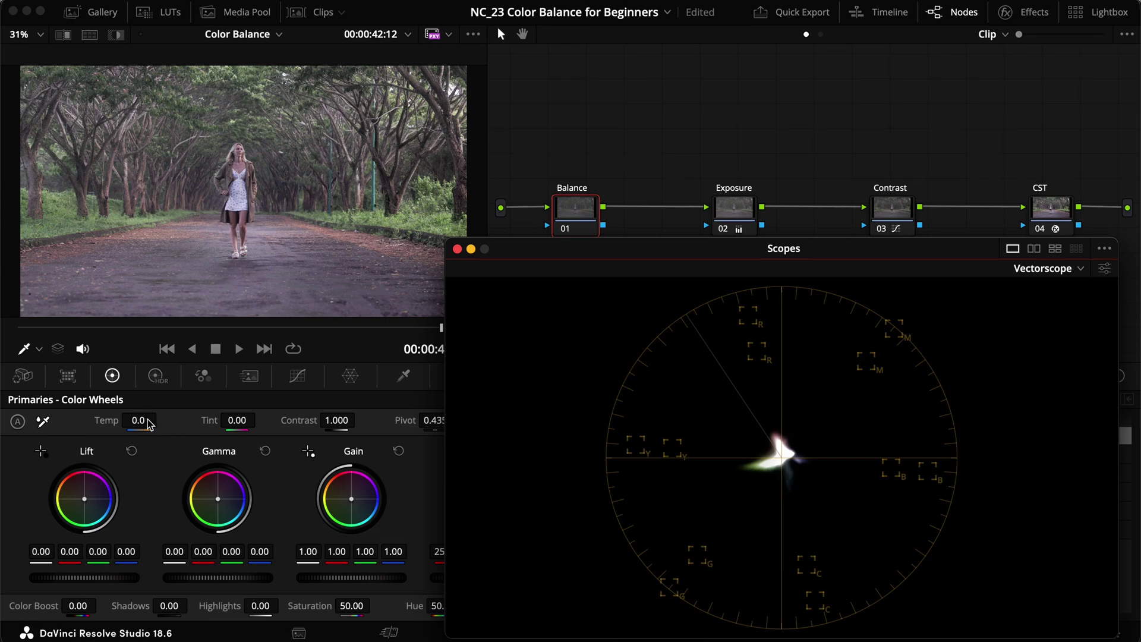
drag(138, 420, 229, 420)
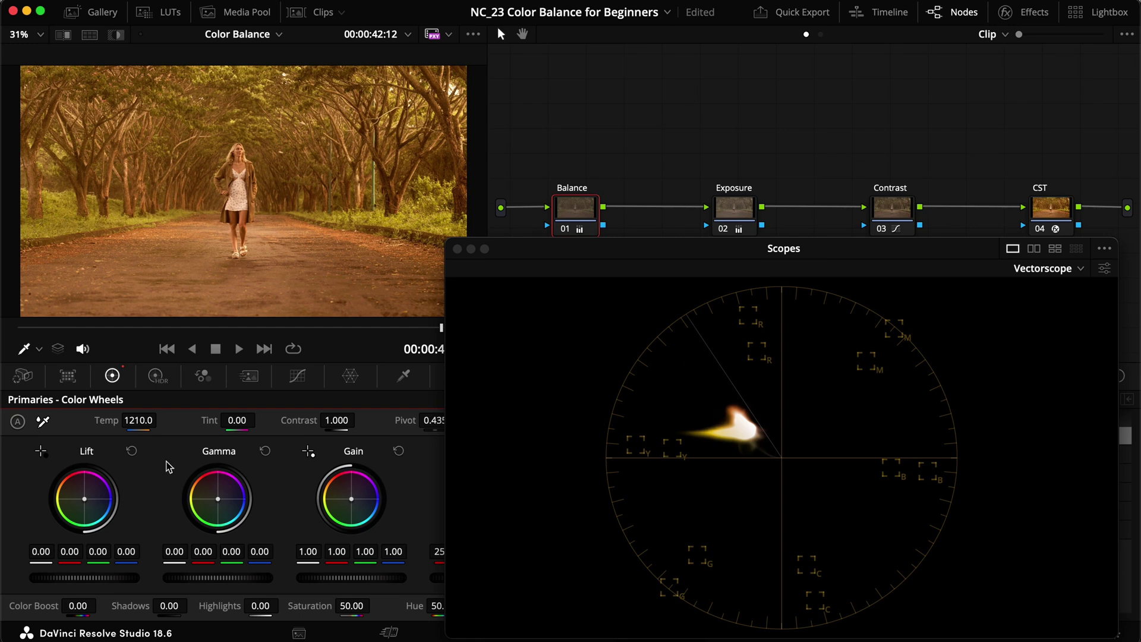
drag(147, 420, 240, 426)
mouse_move(261, 432)
mouse_down()
mouse_move(213, 435)
mouse_move(288, 444)
mouse_move(178, 446)
mouse_move(571, 339)
mouse_move(369, 327)
mouse_up()
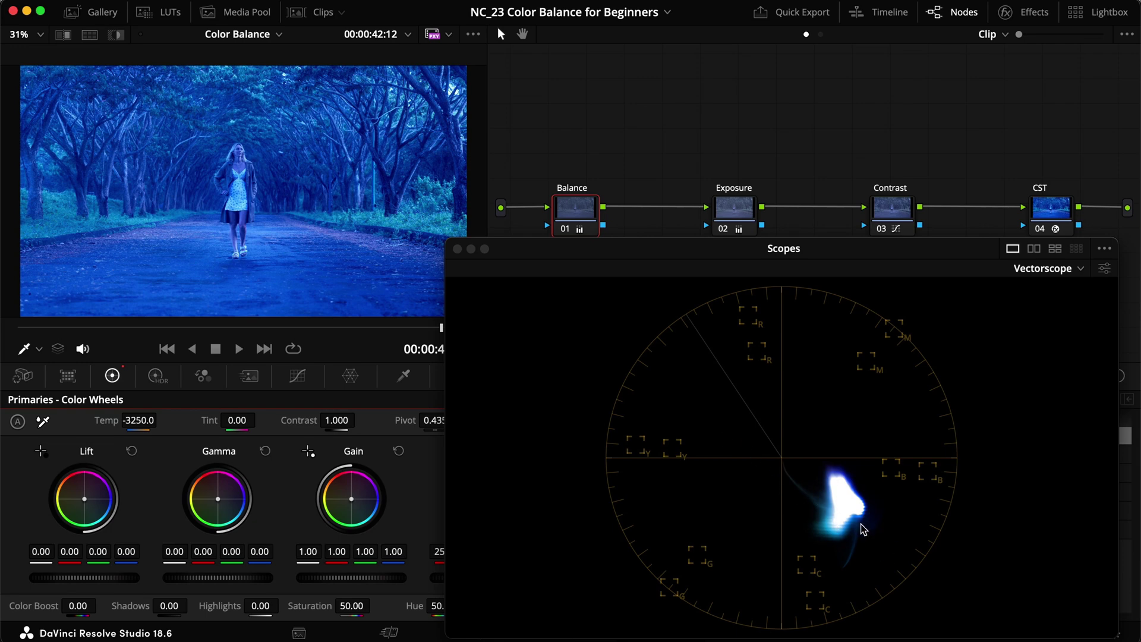
mouse_move(137, 419)
mouse_down()
mouse_move(570, 482)
mouse_move(143, 415)
mouse_move(514, 466)
mouse_move(313, 443)
mouse_move(387, 455)
mouse_move(362, 452)
mouse_up()
double_click(105, 420)
- Shift the Balance node's Tint toward green to -14.50, using the vectorscope as a guide
drag(236, 420, 45, 429)
mouse_move(575, 338)
mouse_down()
mouse_move(973, 351)
mouse_move(782, 349)
mouse_move(812, 346)
mouse_up()
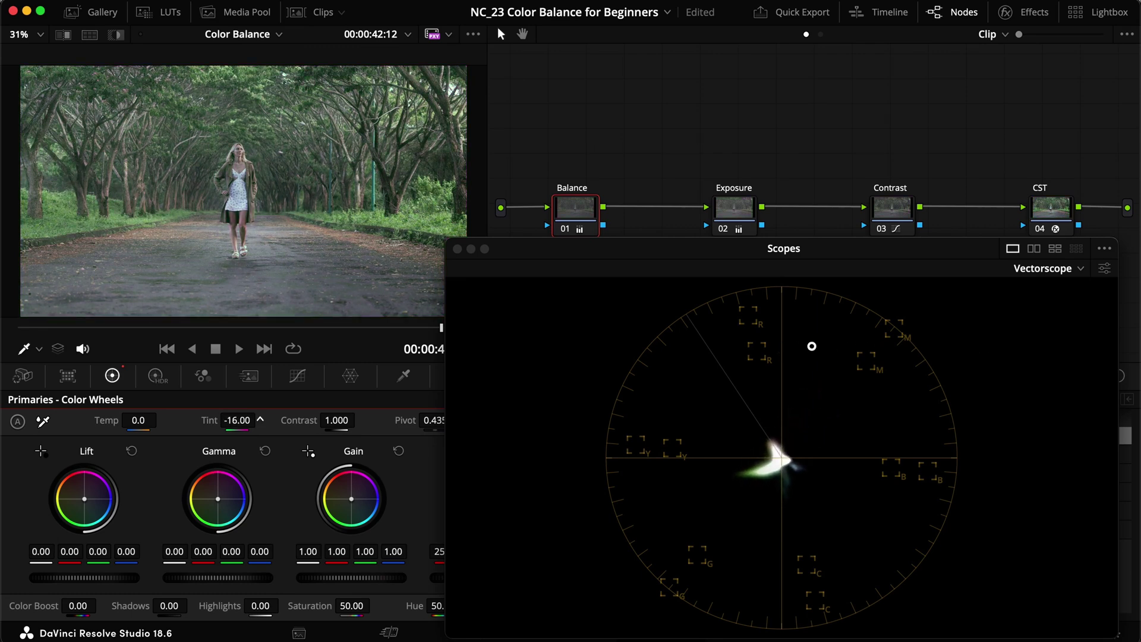
drag(812, 345, 815, 345)
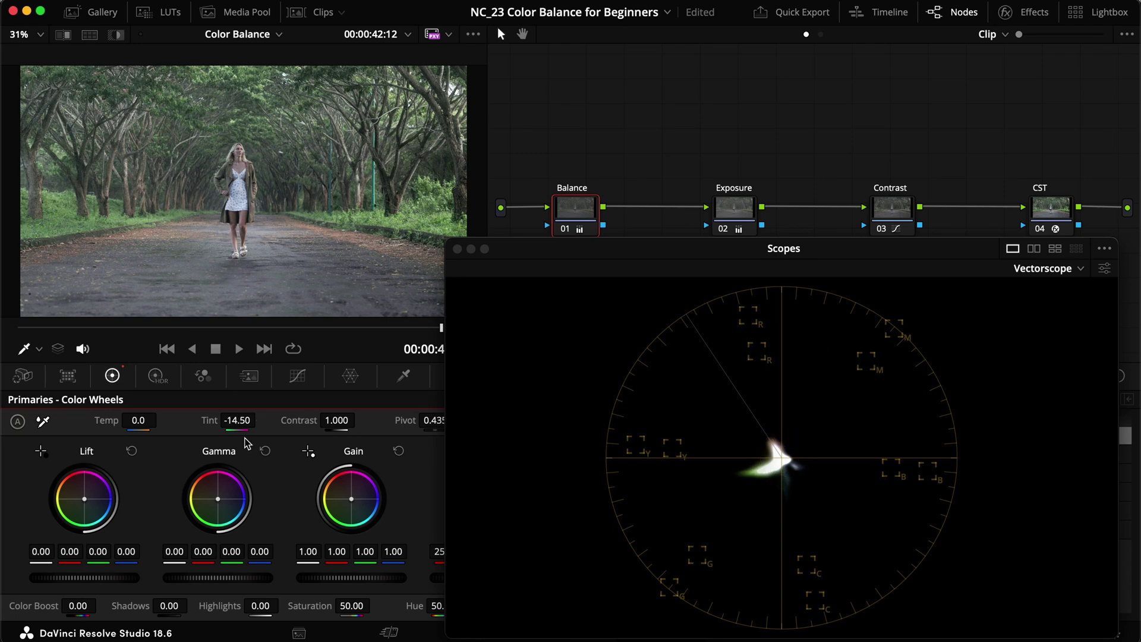
- Compare the tinted image full screen with the Balance node off and on, and reset Tint to 0
key(super+f)
key(super+b)
key(super+d)
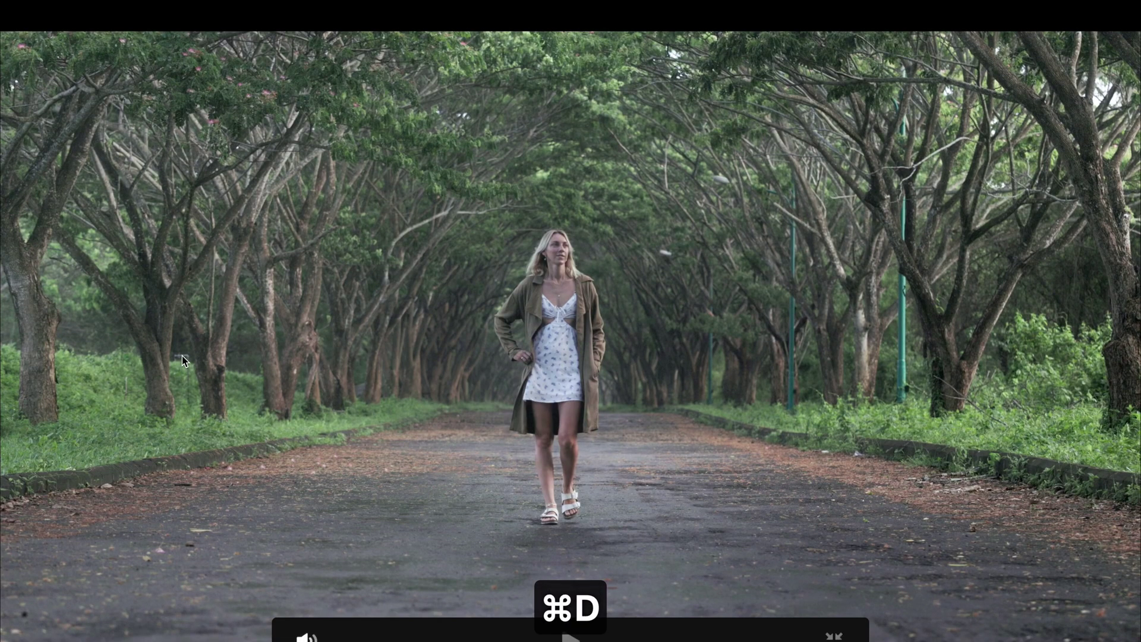
key(Escape)
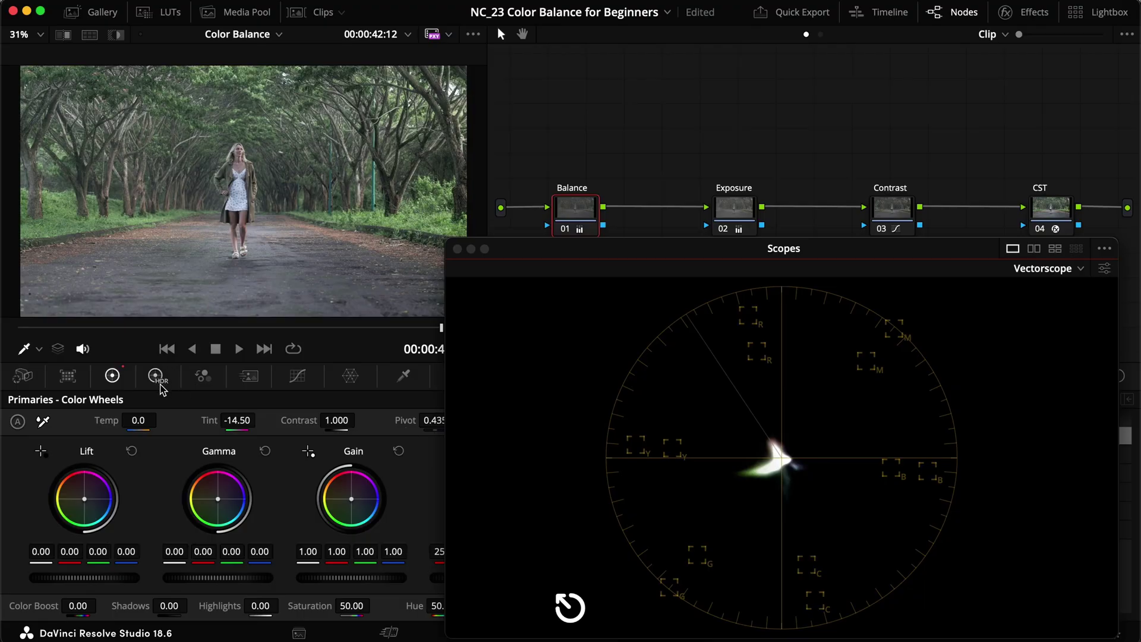
double_click(209, 420)
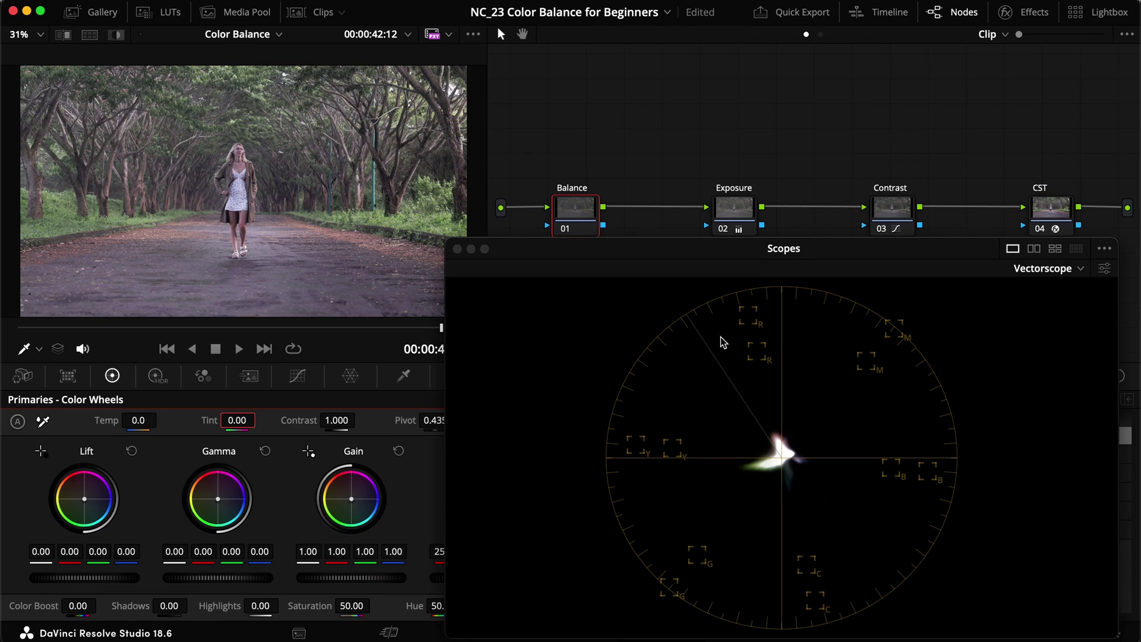
- Move the scopes window clear of the Offset wheel and try lowering green, red and blue Offset one at a time, resetting after each
drag(693, 252, 714, 26)
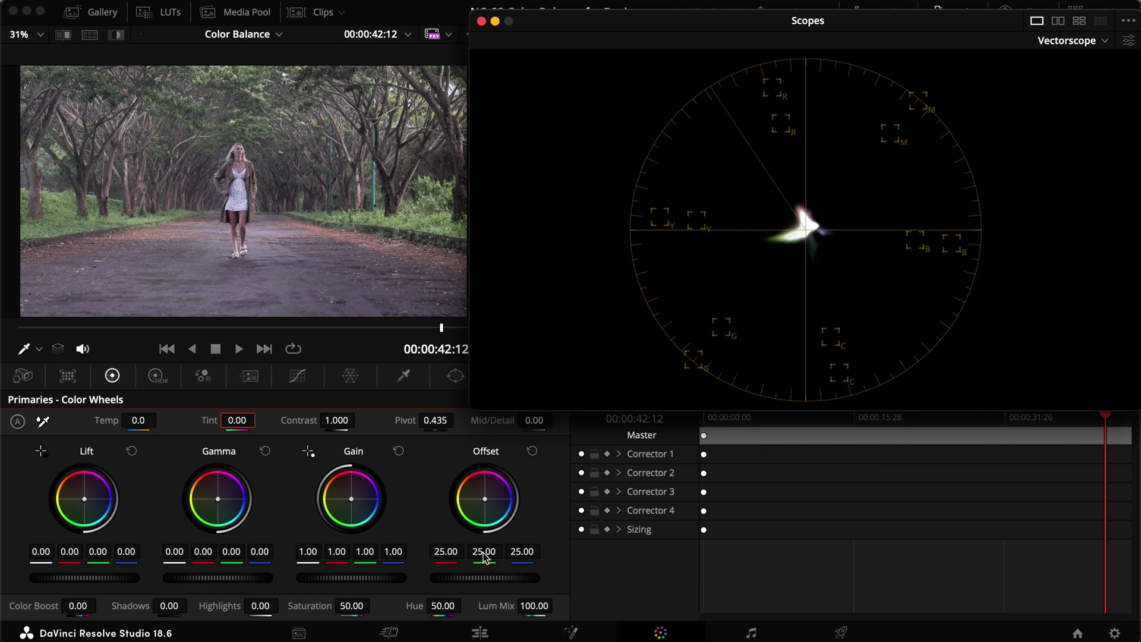
mouse_move(482, 558)
mouse_down()
mouse_move(673, 545)
mouse_move(315, 563)
mouse_move(596, 555)
mouse_move(478, 570)
mouse_move(622, 553)
mouse_move(293, 579)
mouse_move(373, 574)
mouse_up()
click(532, 450)
drag(434, 556, 245, 526)
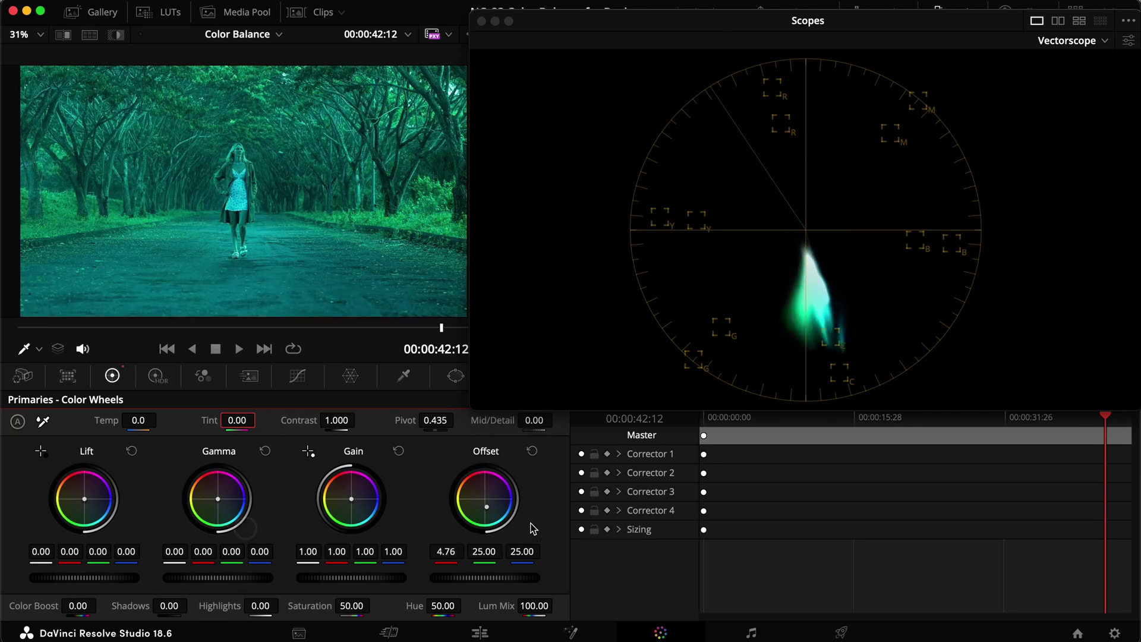
click(532, 451)
drag(523, 554, 331, 532)
click(532, 451)
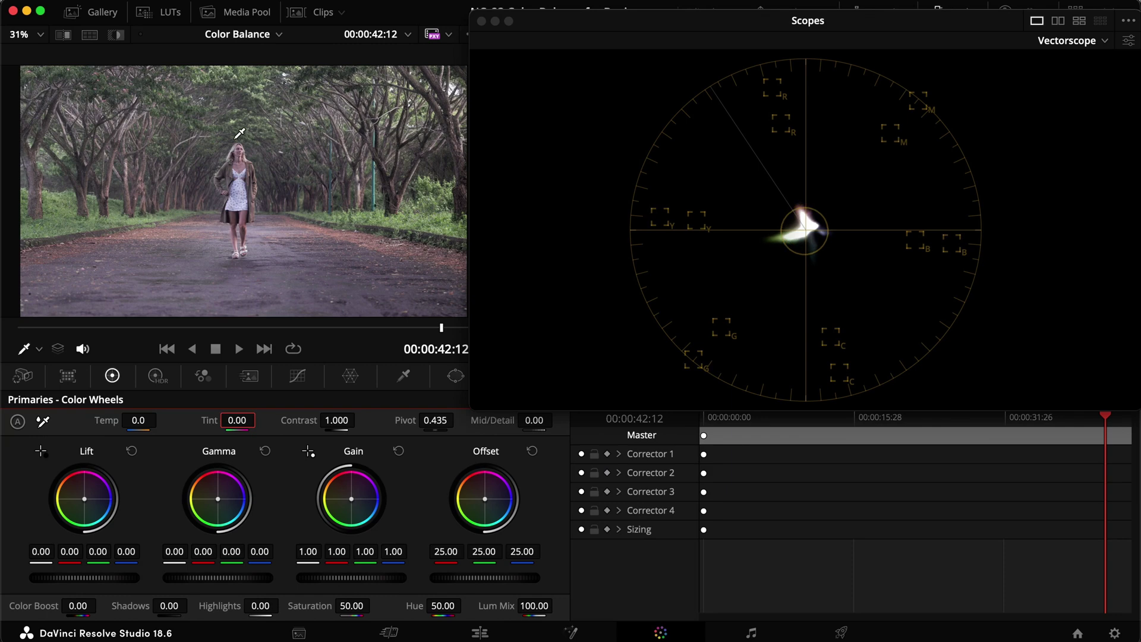
- Set the Balance node's Offset to red 25.80, green 25.80 and blue 23.88, and compare the image with the node off and on
scroll(248, 162, up, 2)
scroll(248, 163, up, 1)
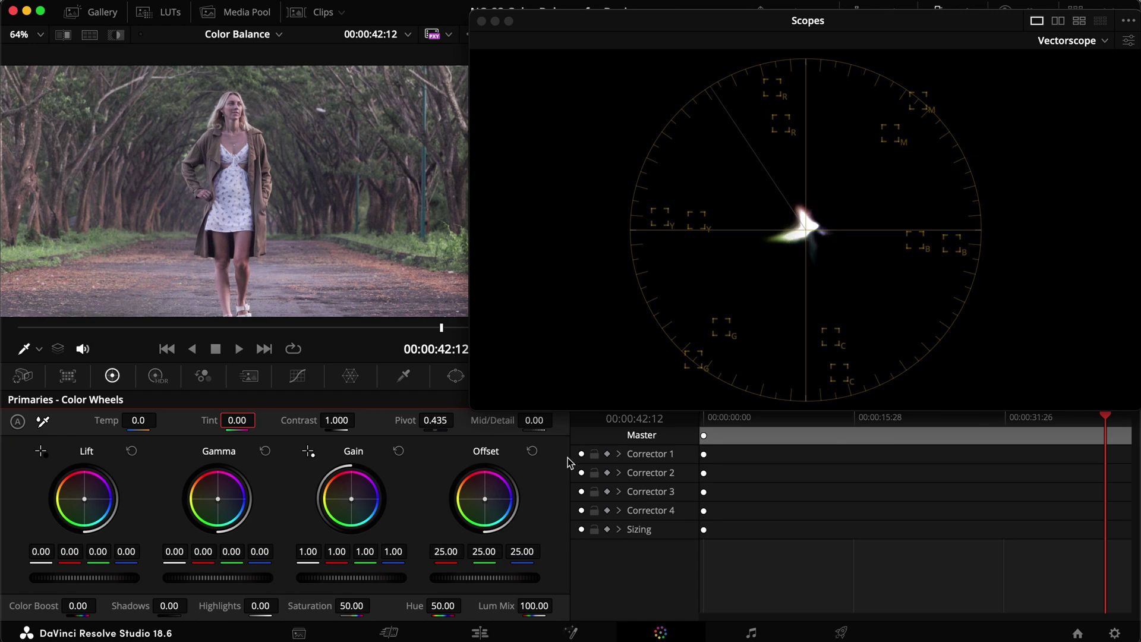
drag(478, 555, 486, 553)
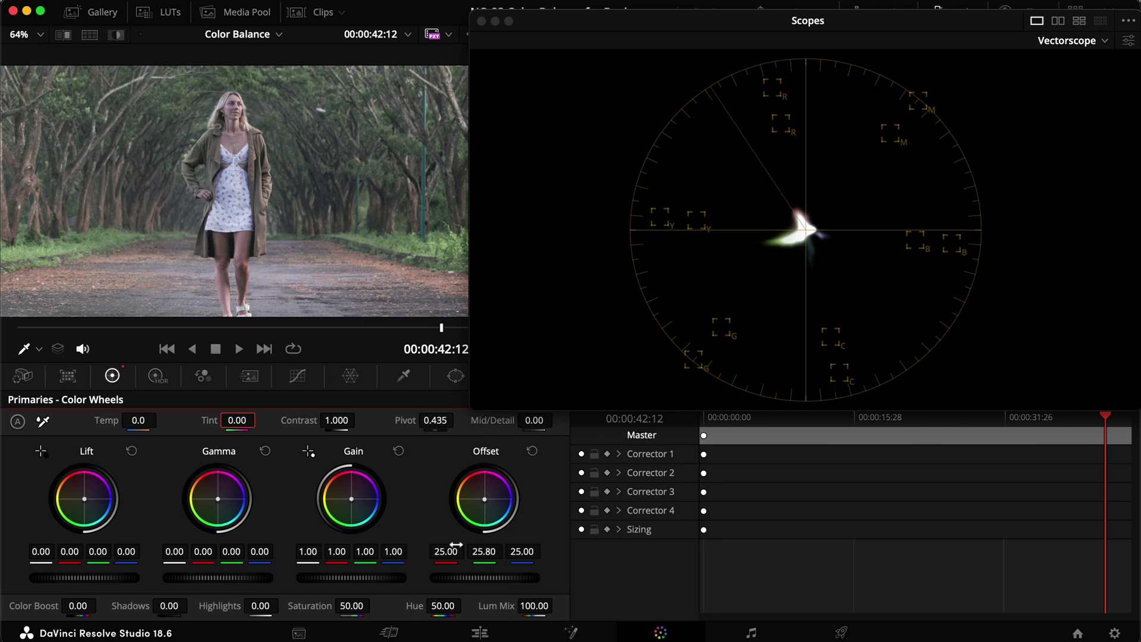
drag(446, 551, 511, 554)
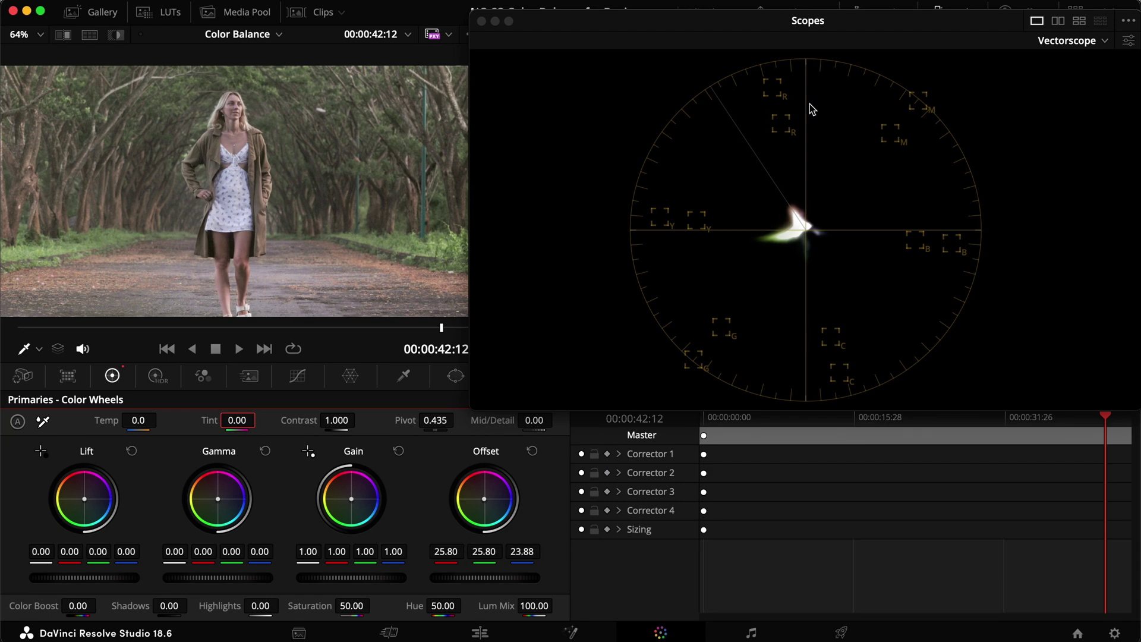
key(super+d)
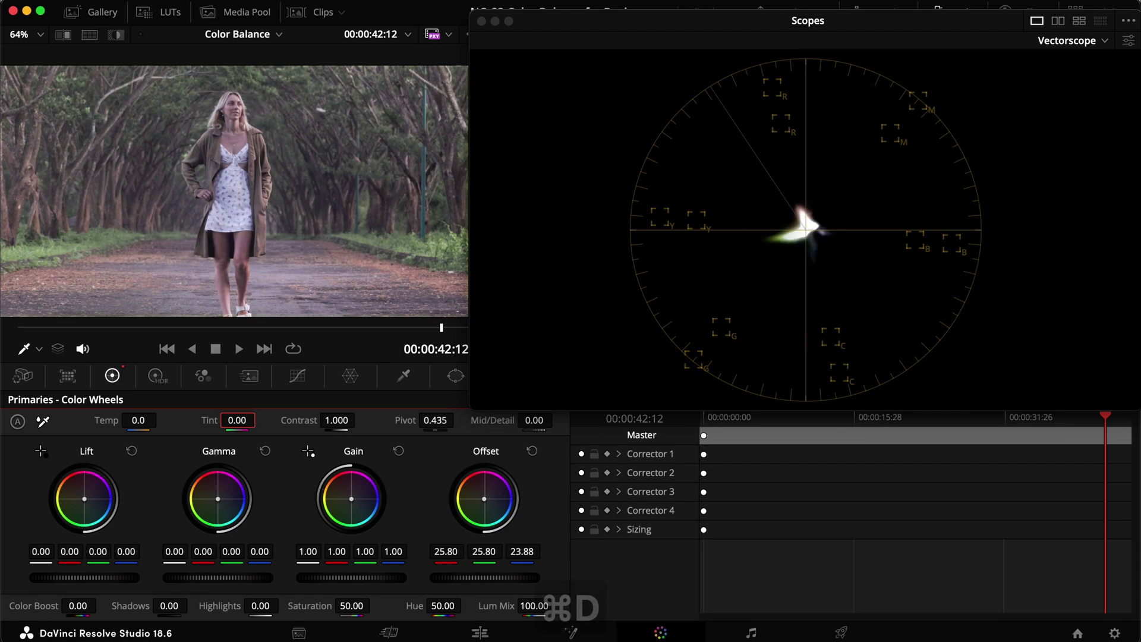
key(super+d)
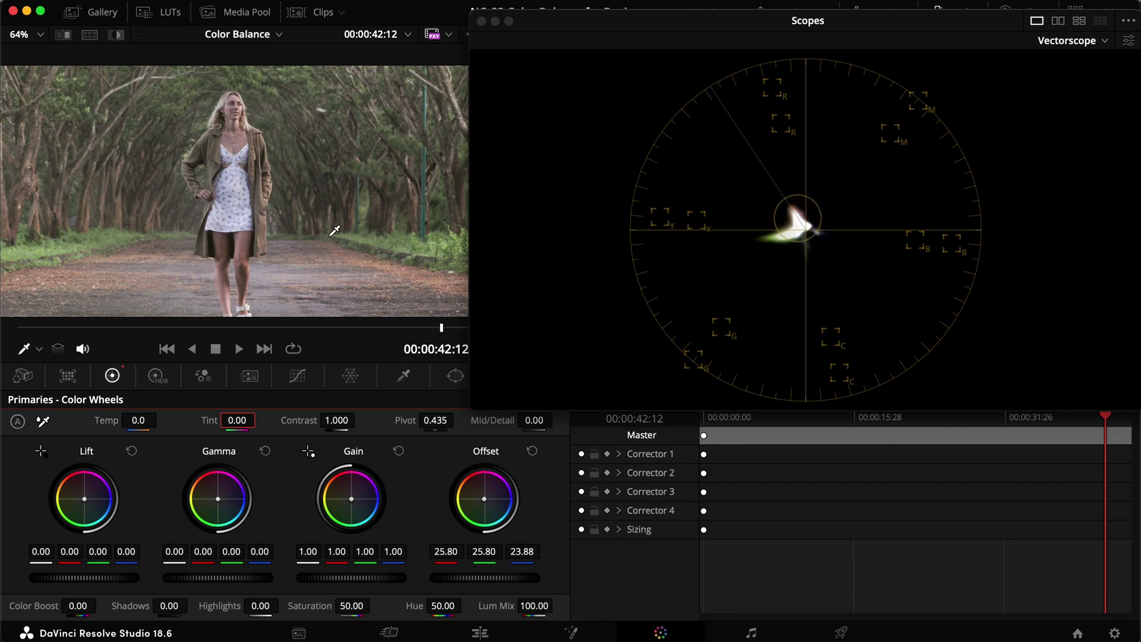
- Refine the Balance node's Offset to red 25.64, green 25.96 and blue 23.80 using the vectorscope
drag(525, 552, 534, 552)
drag(448, 556, 440, 556)
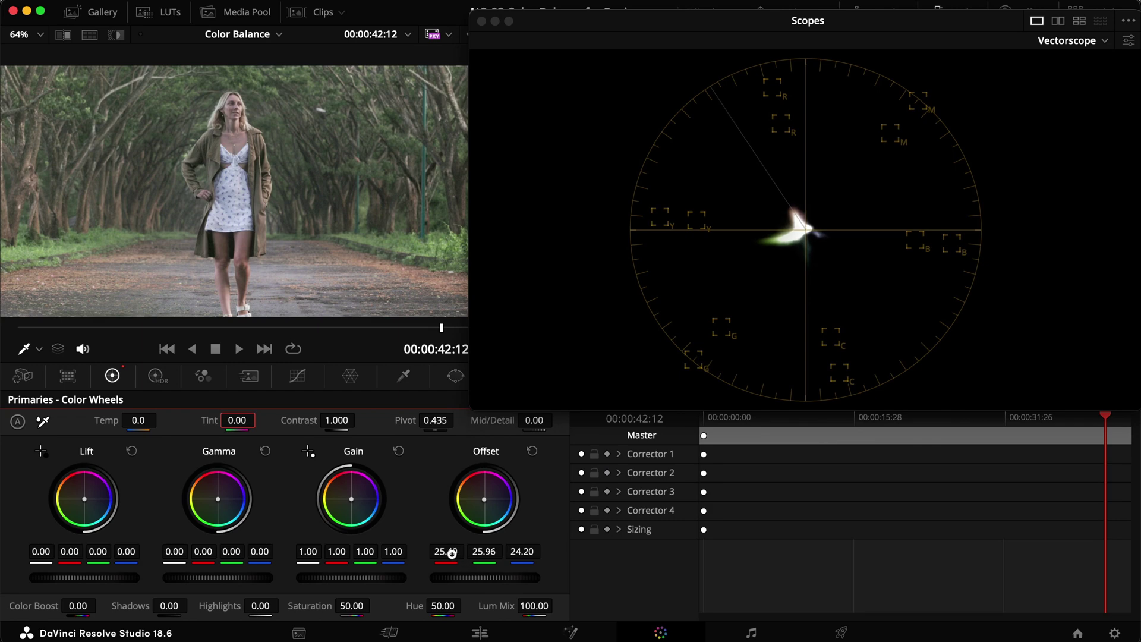
drag(525, 554, 523, 553)
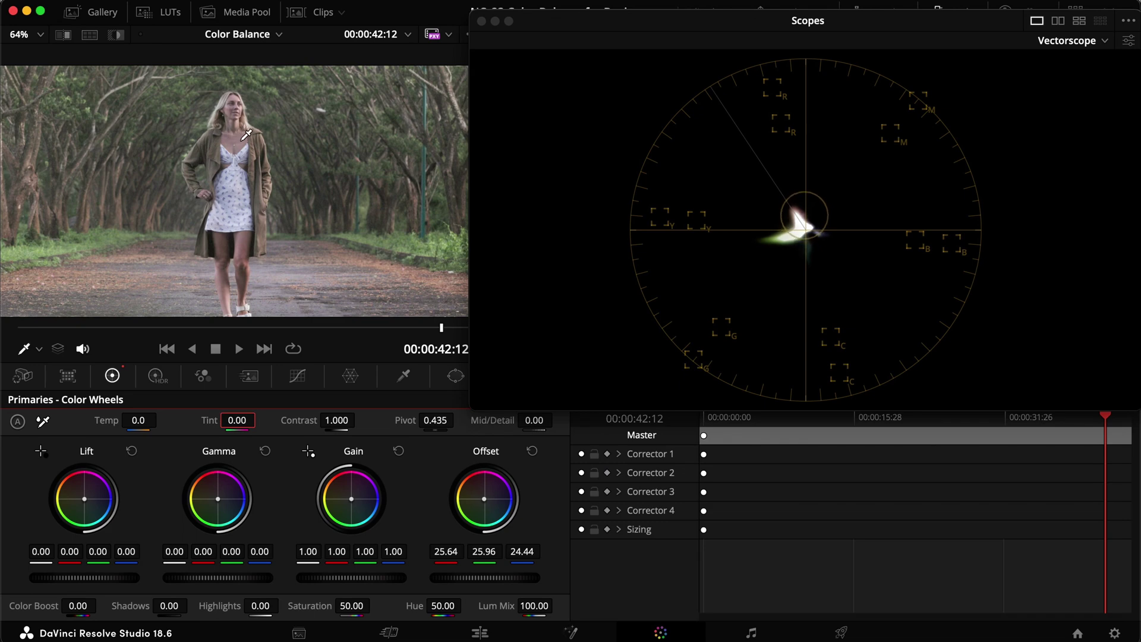
drag(521, 554, 515, 555)
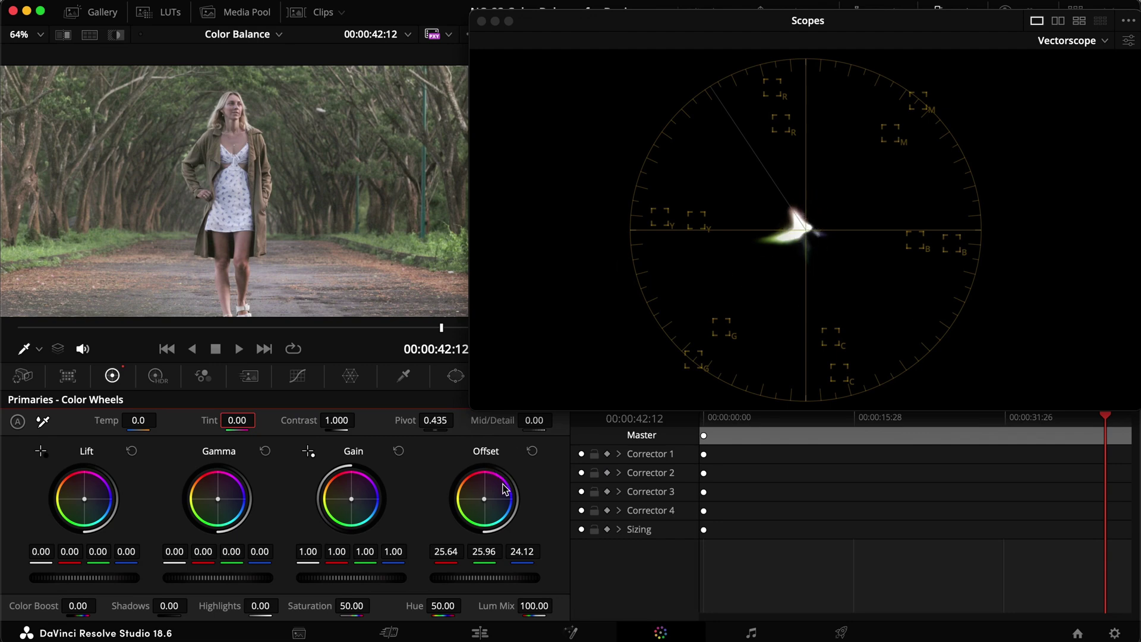
drag(520, 551, 521, 551)
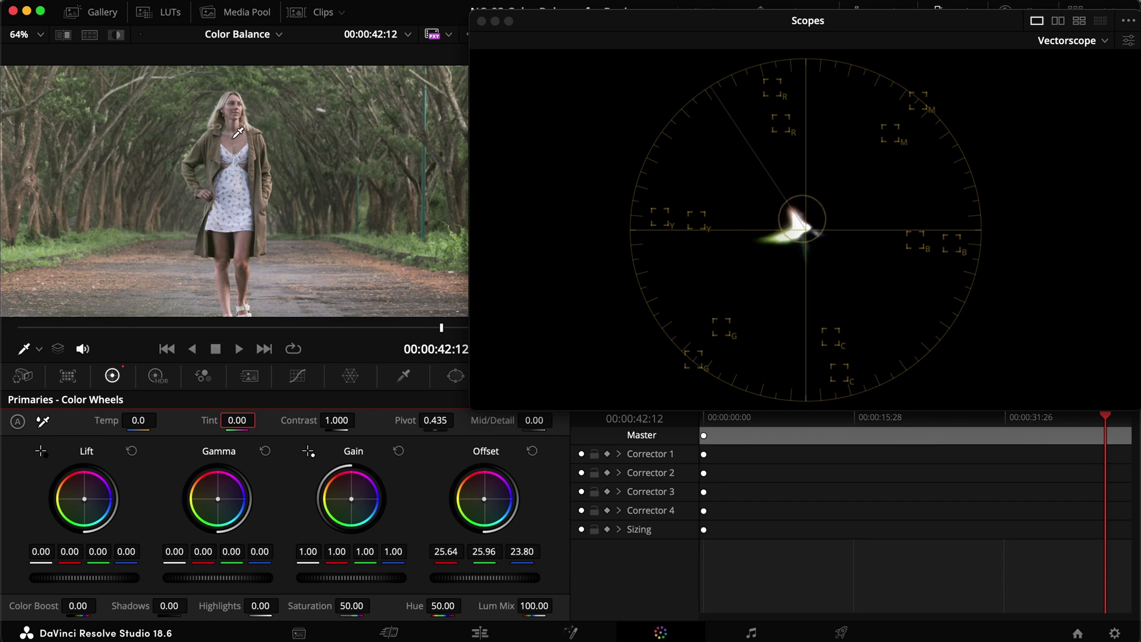
- Compare the balanced image full screen with the Balance node off and on
key(super+f)
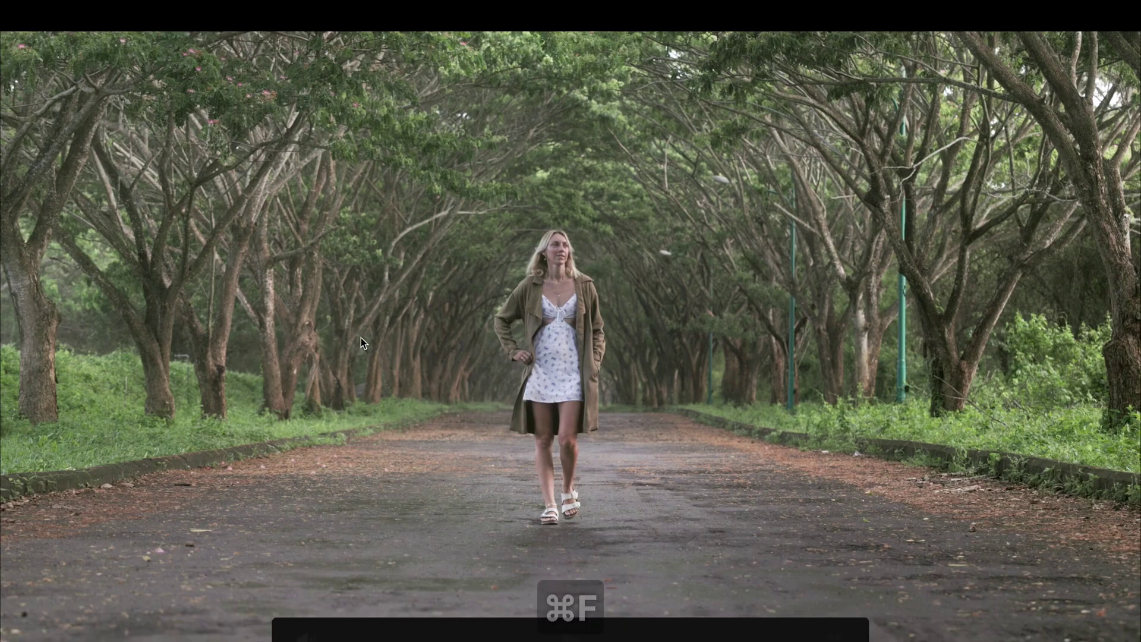
key(super+d)
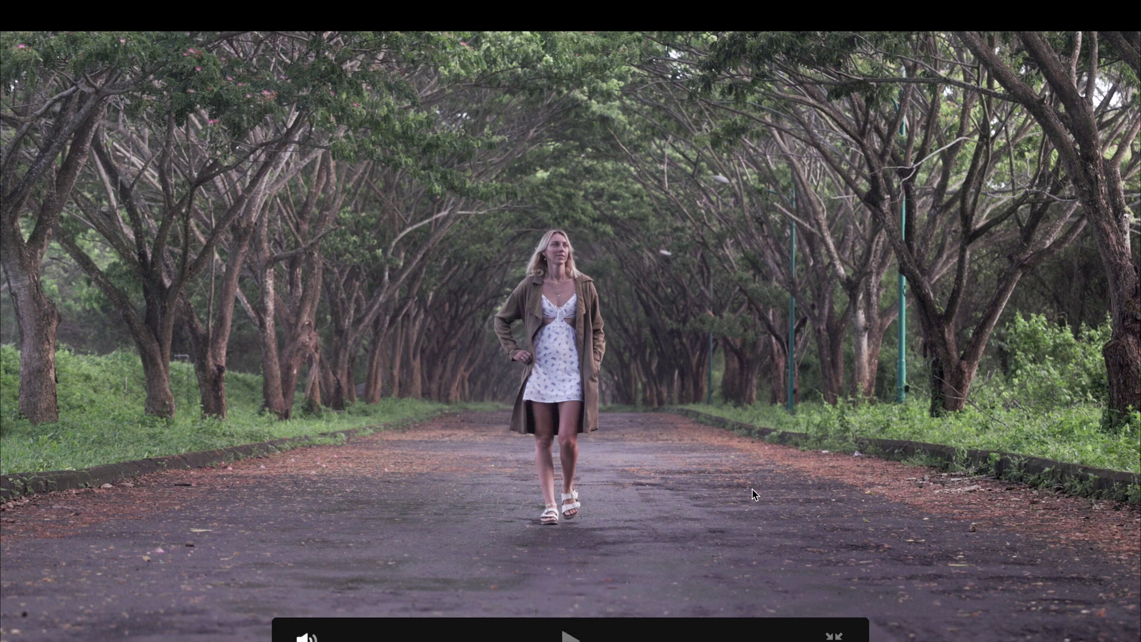
key(super+d)
key(Escape)
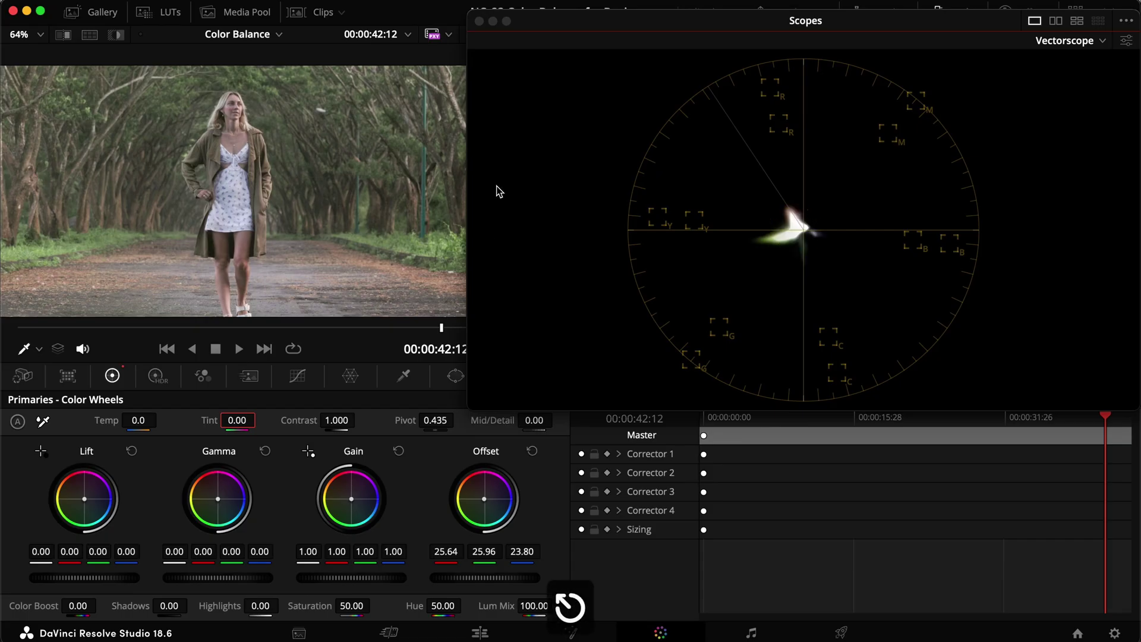
- Set the Offset green value to 25.64, save the project, and review the image full screen
drag(489, 548, 488, 549)
key(super+d)
key(super+s)
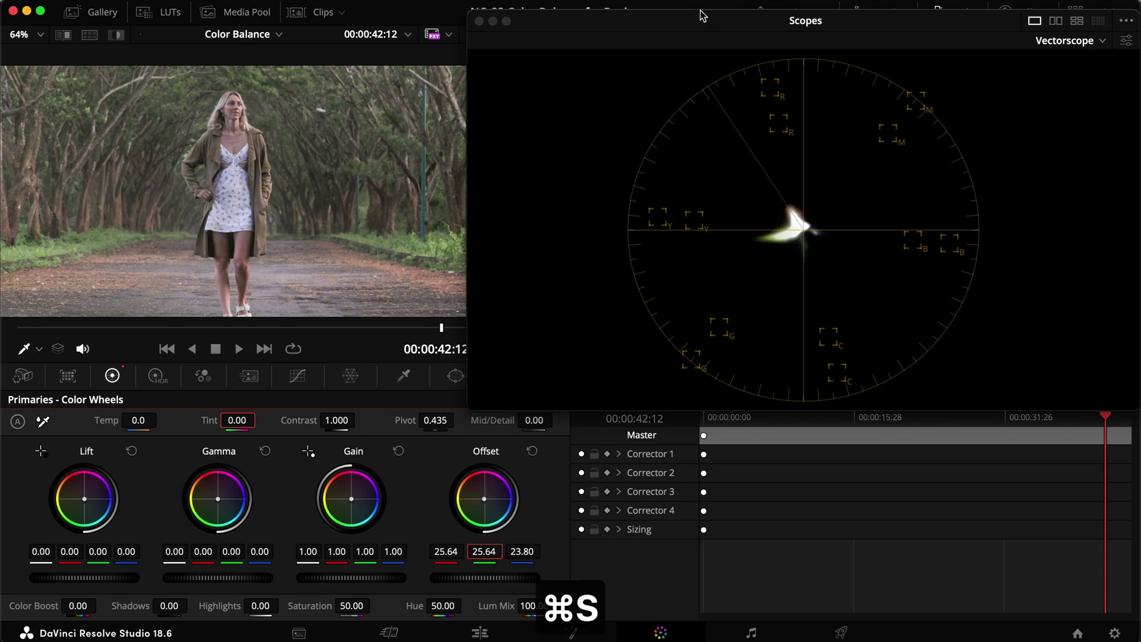
key(super+f)
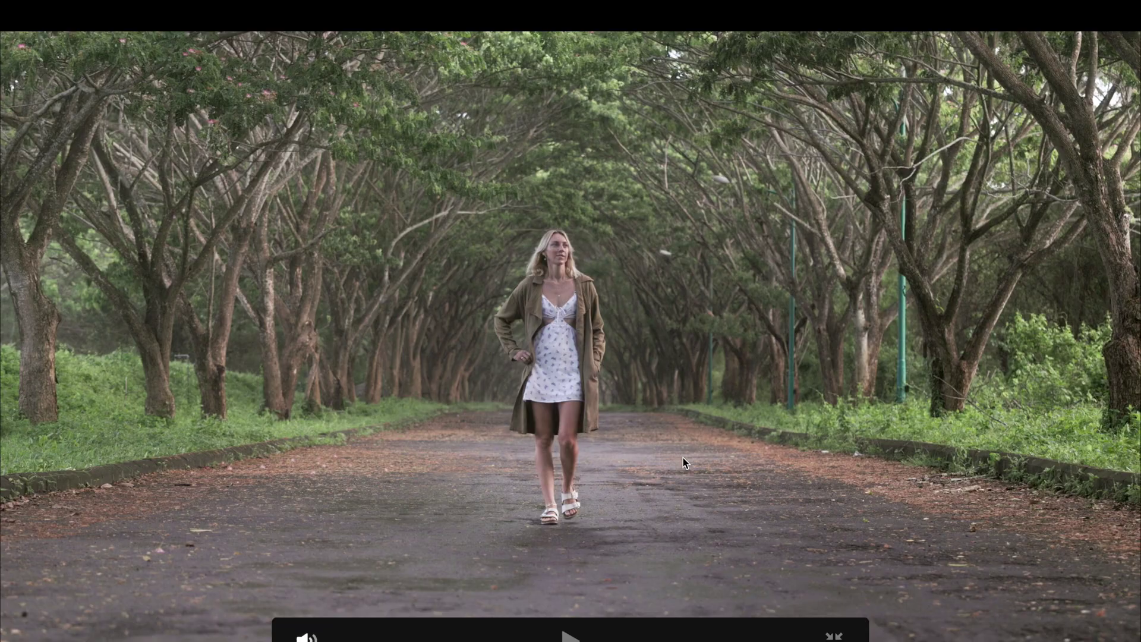
key(Escape)
- Move the scopes window below the node row, and look at the HDR color wheels before returning to the Primaries wheels
drag(707, 19, 716, 284)
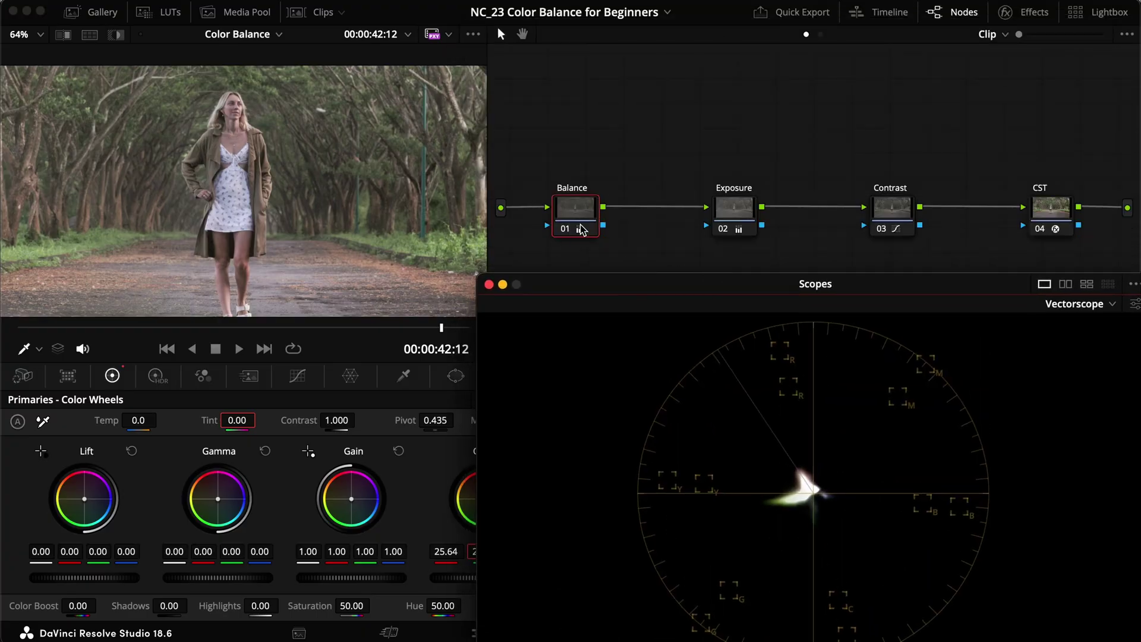
drag(596, 284, 664, 221)
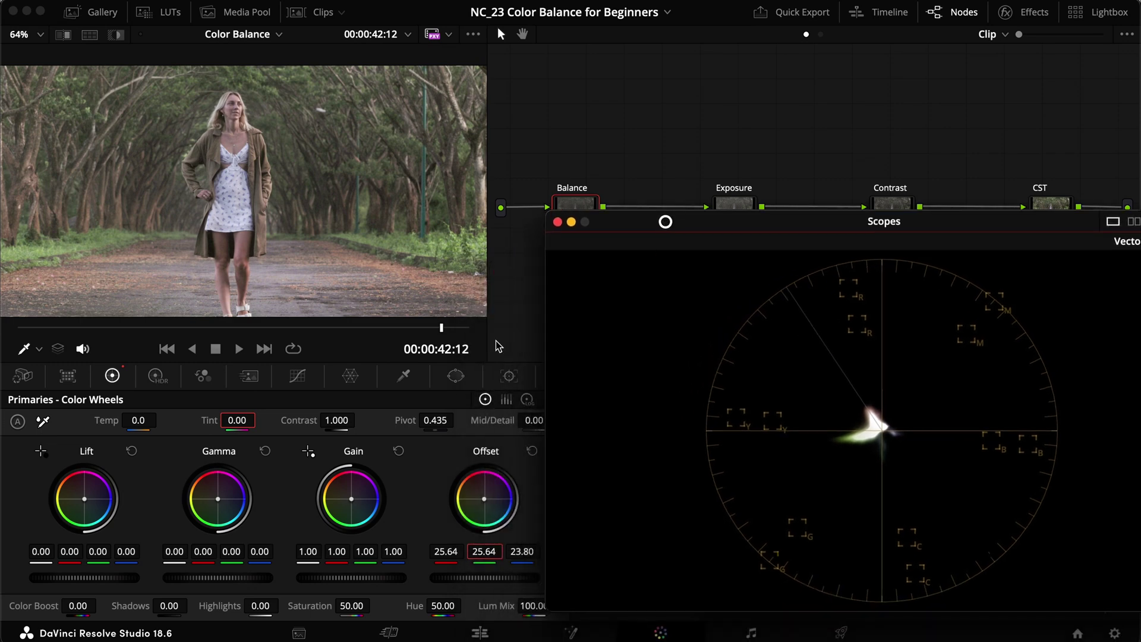
click(157, 376)
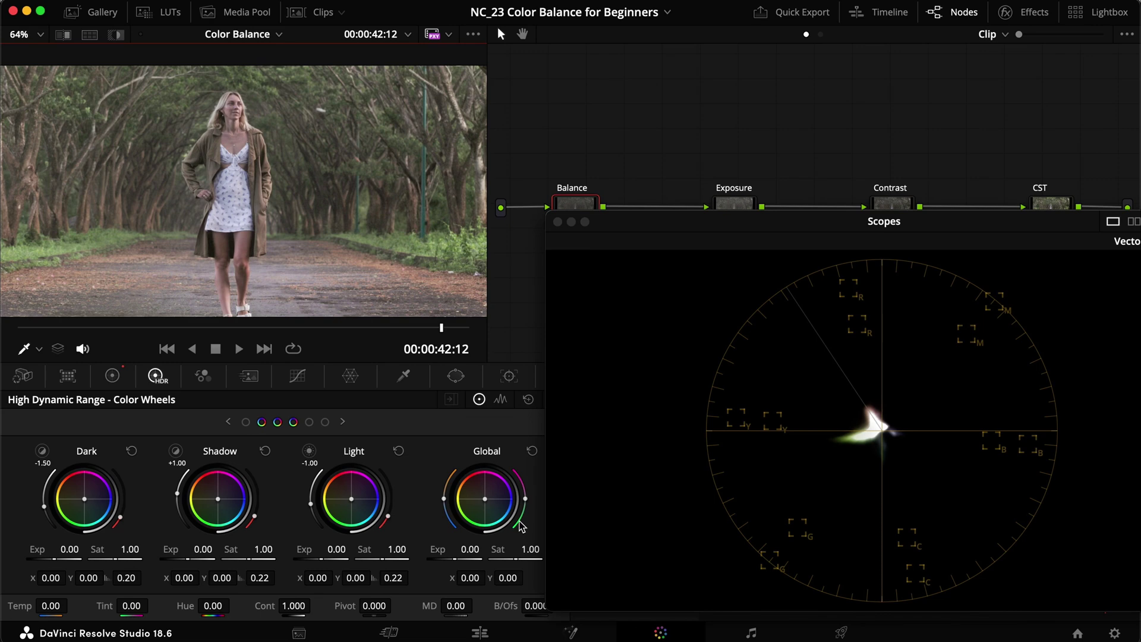
click(105, 380)
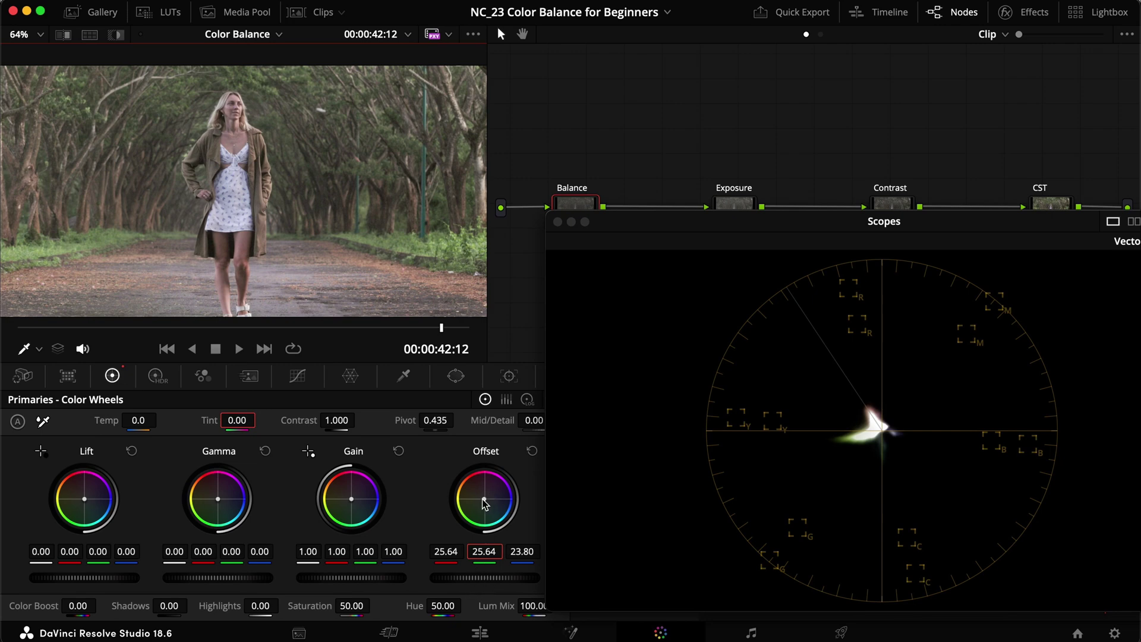
- Adjust the balance with the Offset color wheel to red 24.54, green 25.18 and blue 23.06, comparing the Balance node off and on
mouse_move(486, 502)
mouse_down()
mouse_move(479, 485)
mouse_move(507, 475)
mouse_move(517, 545)
mouse_move(420, 547)
mouse_move(512, 462)
mouse_move(499, 494)
mouse_move(482, 500)
mouse_up()
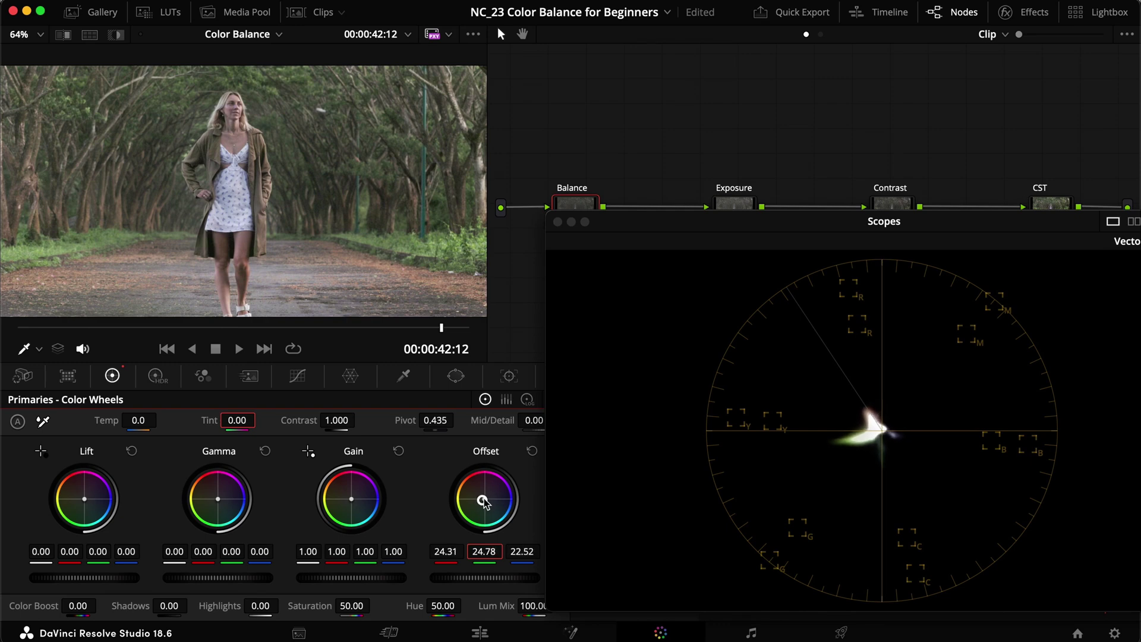
key(super+d)
key(super+d)
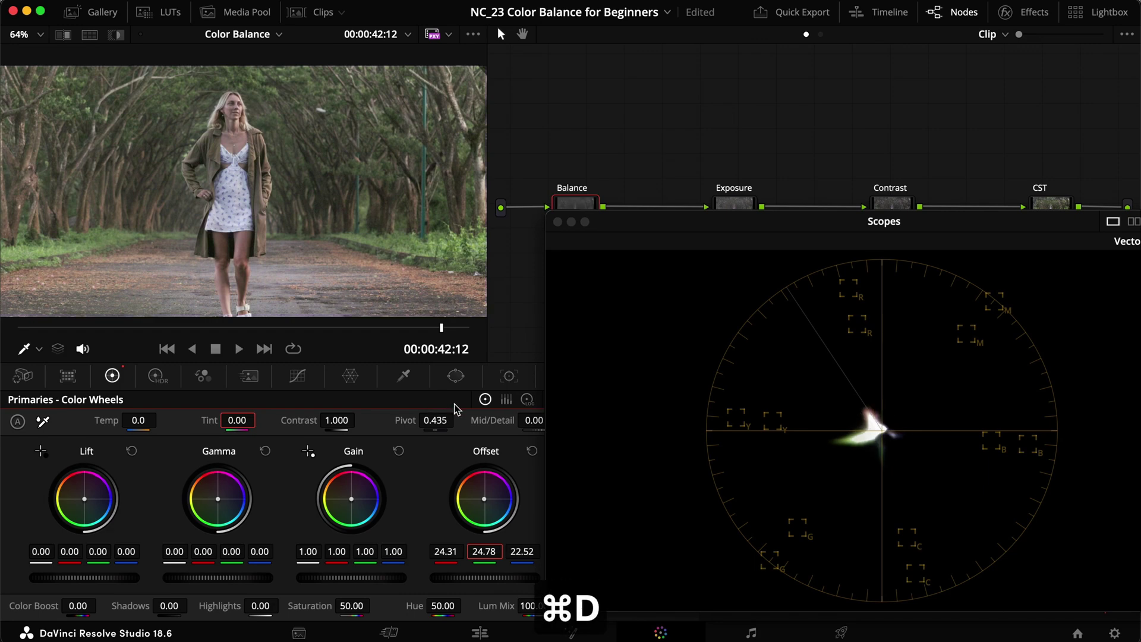
key(super+z)
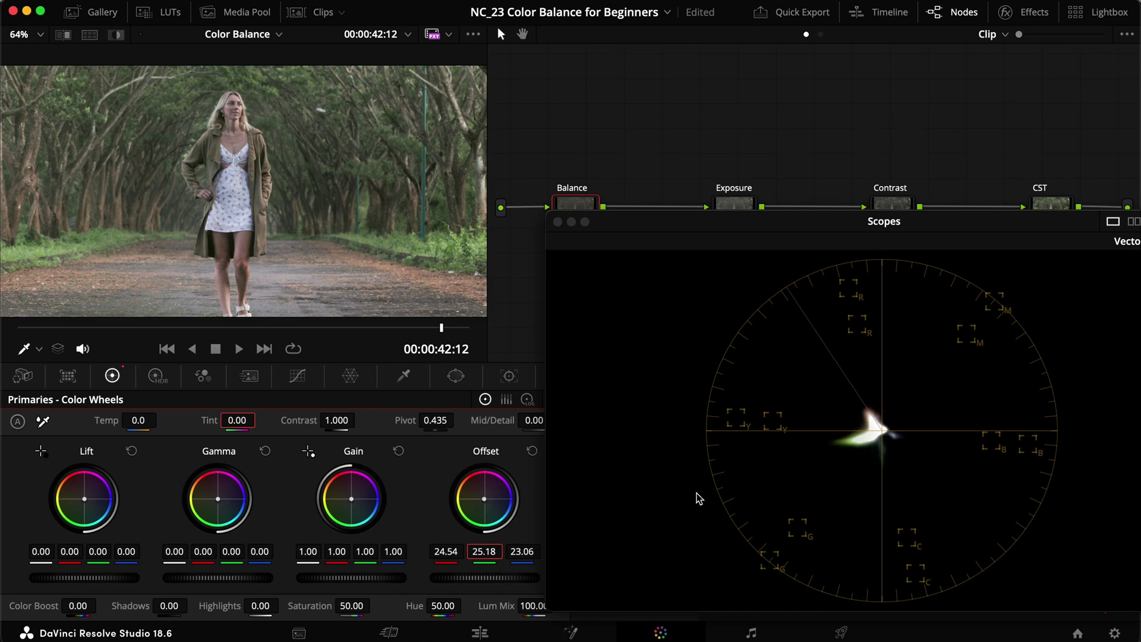
key(super+d)
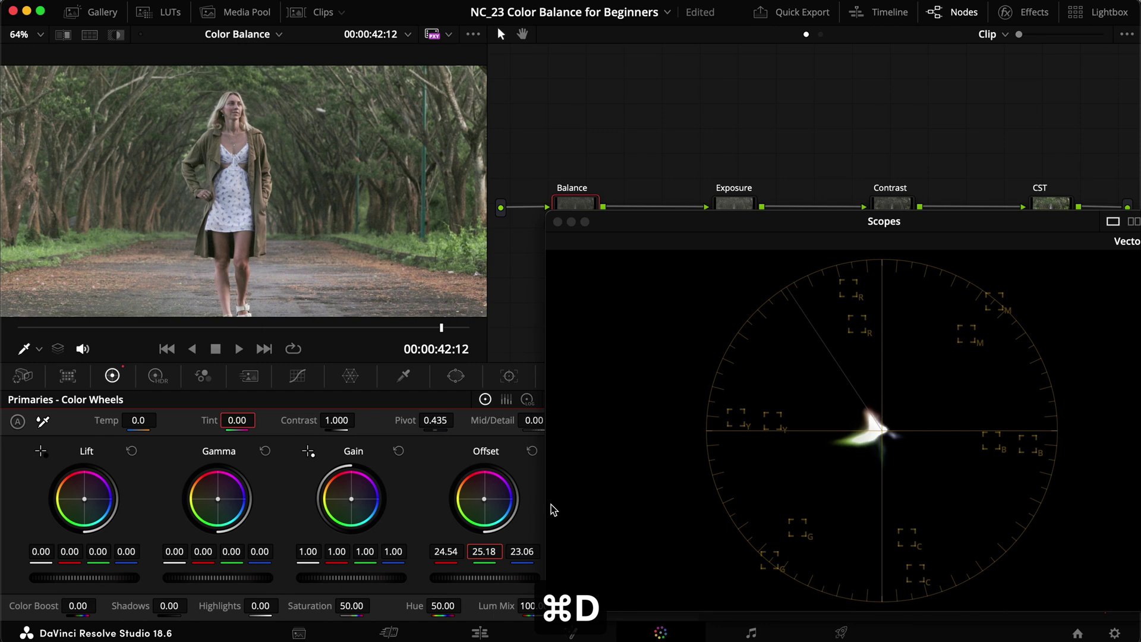
- Fine-tune the Offset to red 24.30, green 24.86 and blue 23.30, and compare the image full screen with the Balance node toggled
drag(484, 550, 445, 552)
drag(518, 552, 519, 553)
key(super+f)
key(super+d)
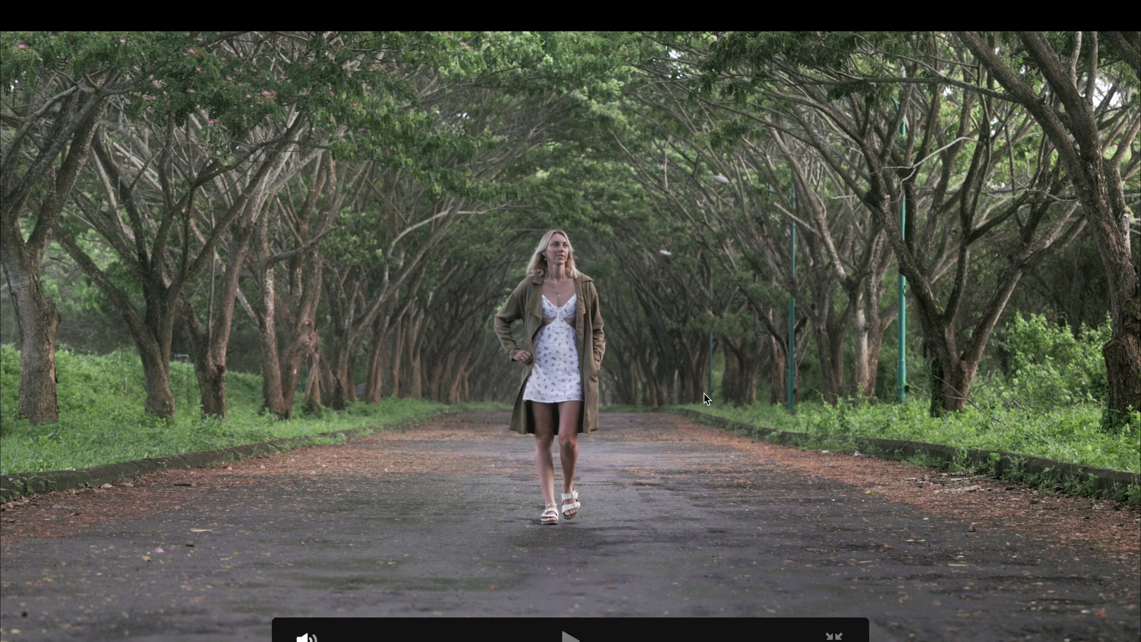
key(Escape)
key(super+shift+w)
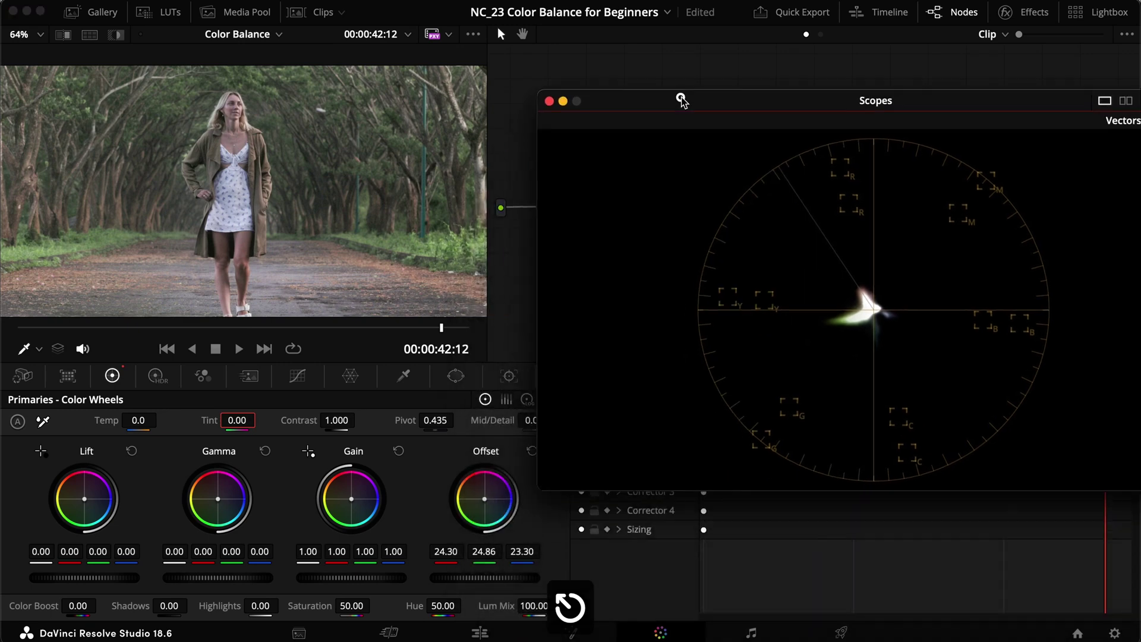
- Refine the Offset to red 25.18, green 24.70 and blue 22.42, and review the image full screen with the Balance node toggled
drag(677, 100, 687, 97)
drag(449, 552, 456, 553)
drag(527, 554, 485, 556)
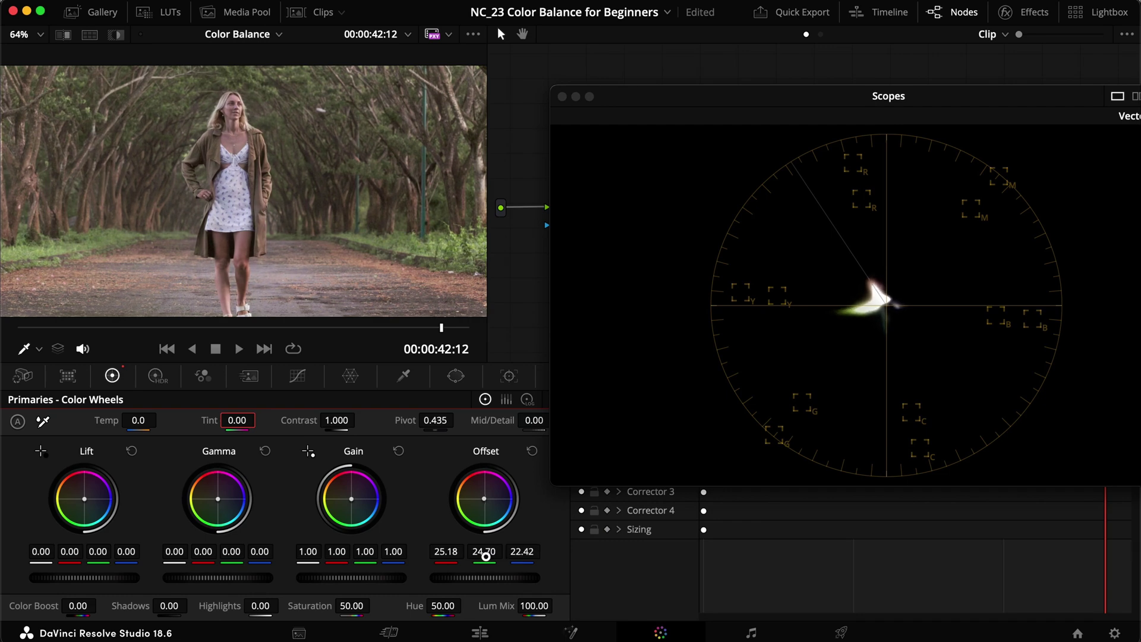
key(super+f)
key(super+d)
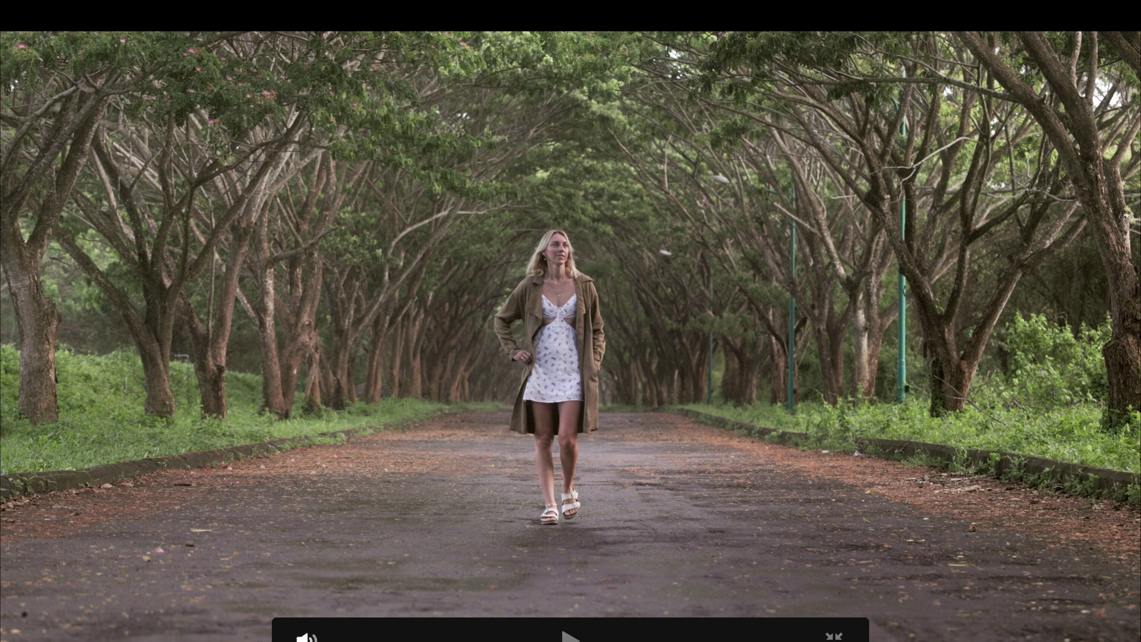
key(Escape)
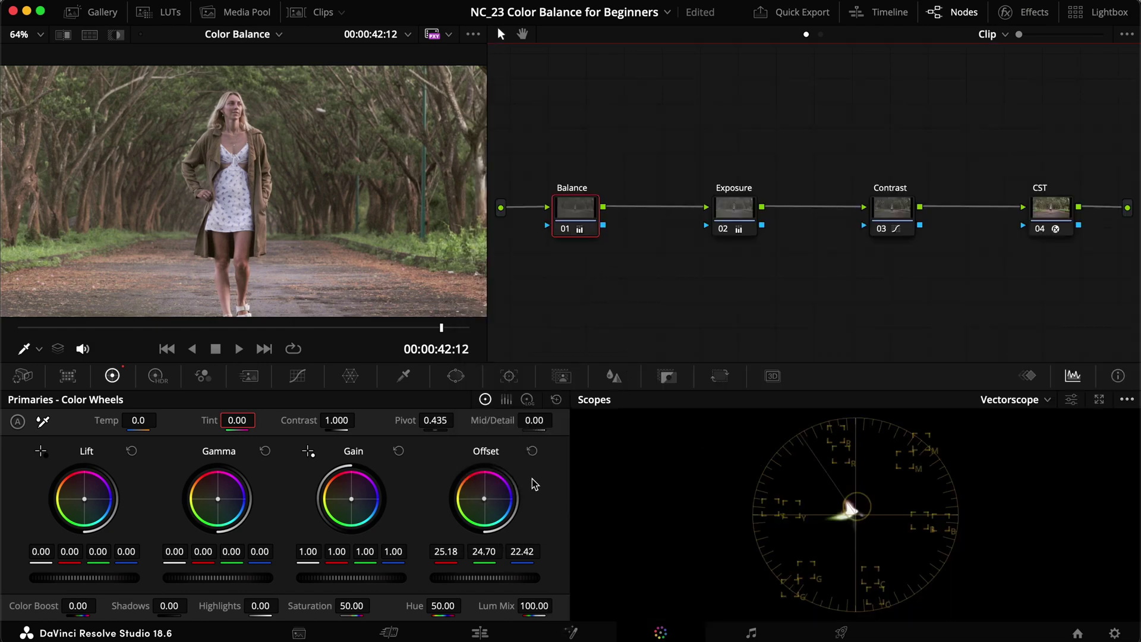
- Compare the whole frame in the viewer with the Balance node disabled and enabled
scroll(113, 113, down, 3)
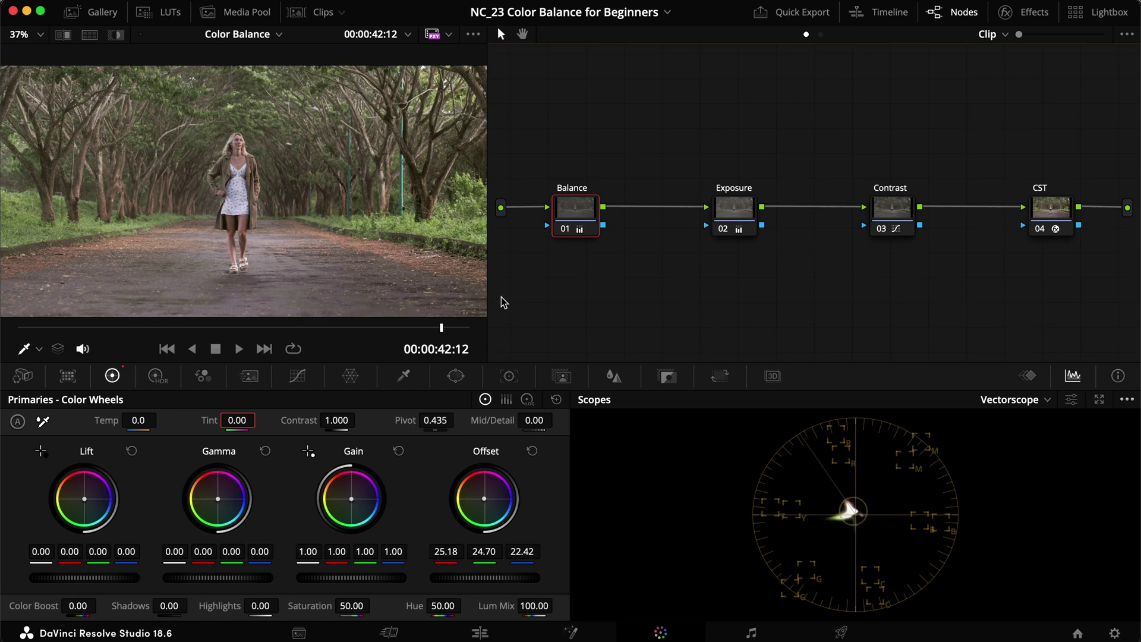
key(super+d)
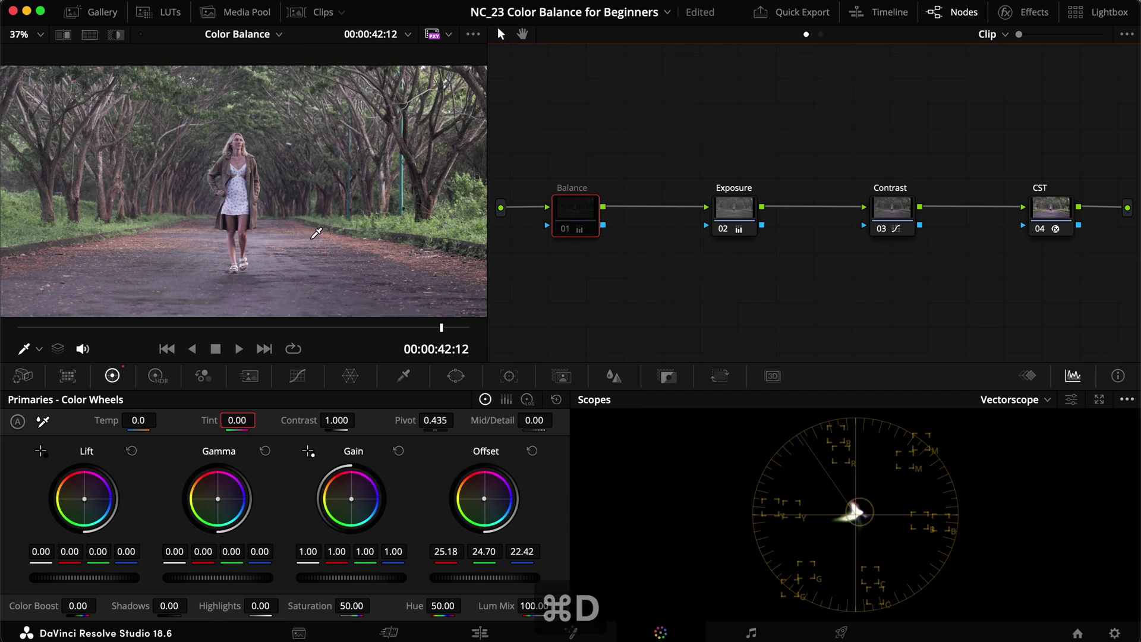
scroll(333, 259, down, 3)
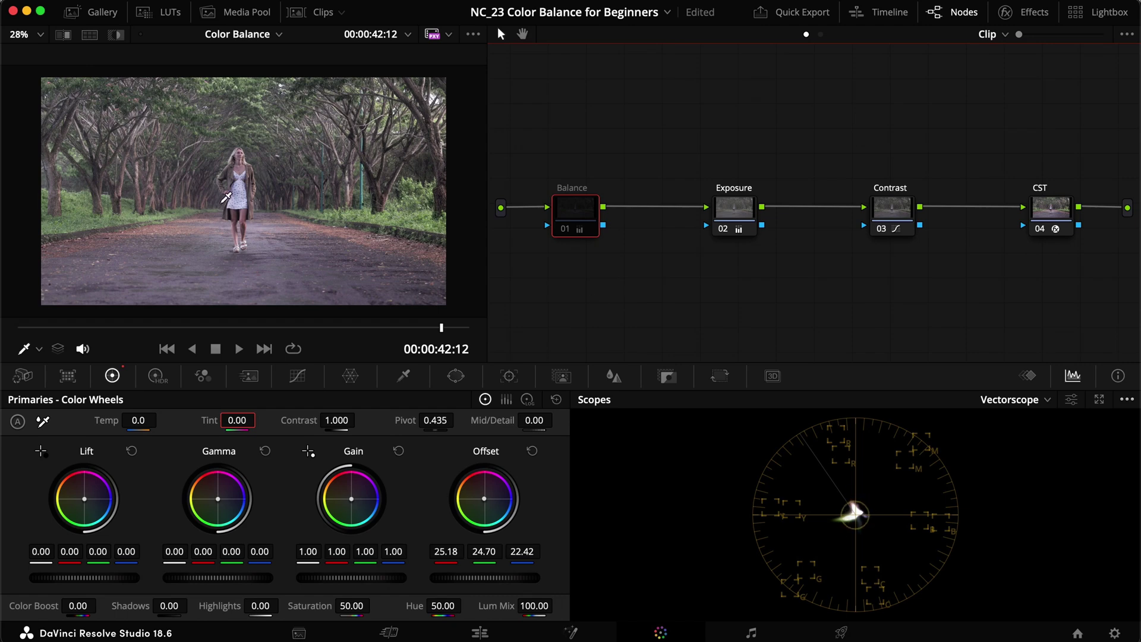
key(super+d)
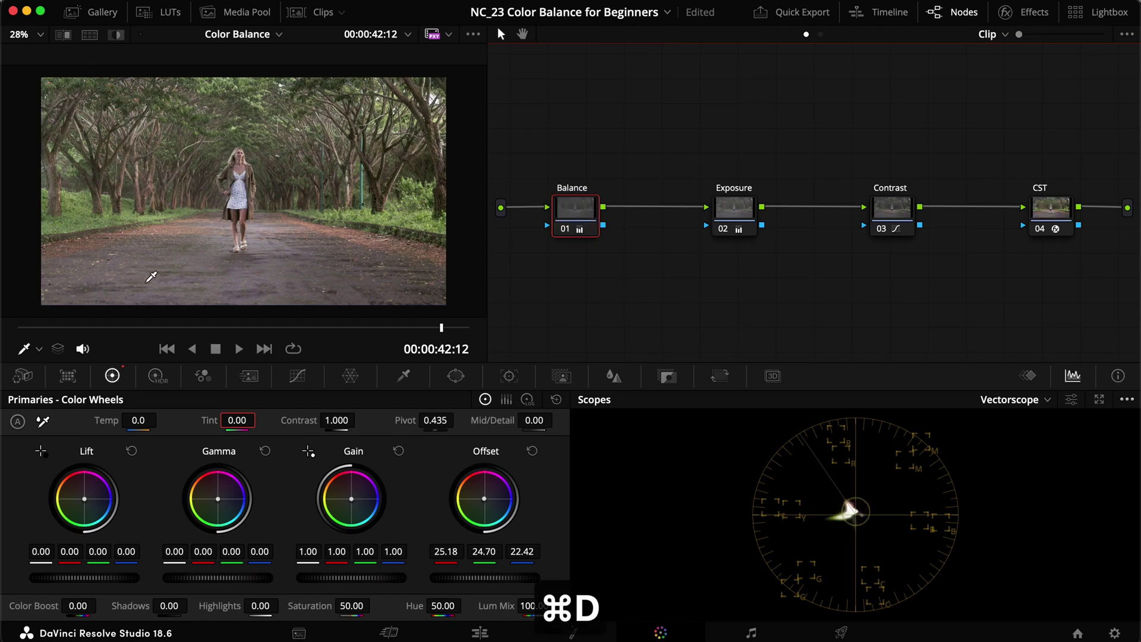